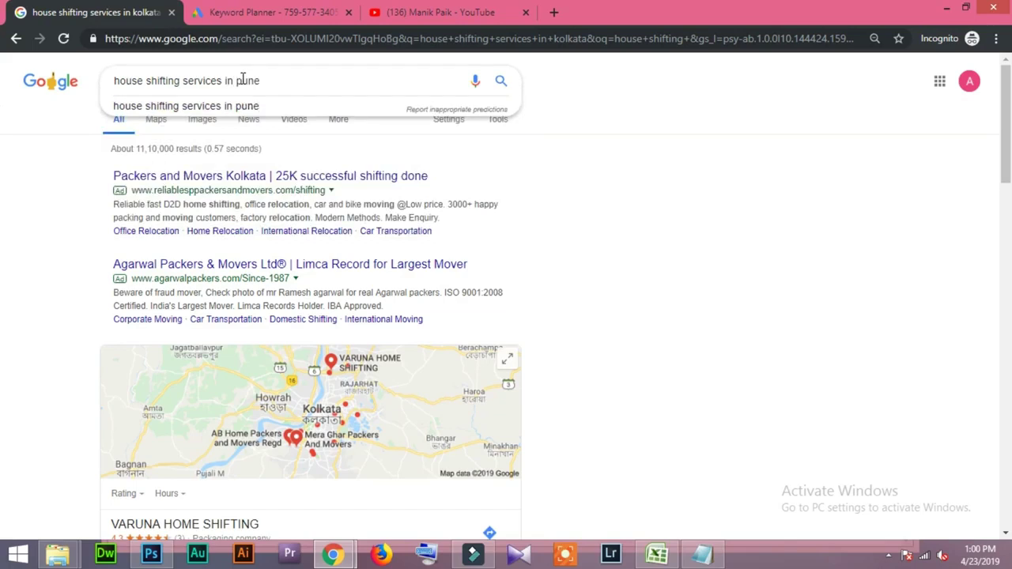
left_click_drag(288, 87, 238, 84)
left_click(3, 254)
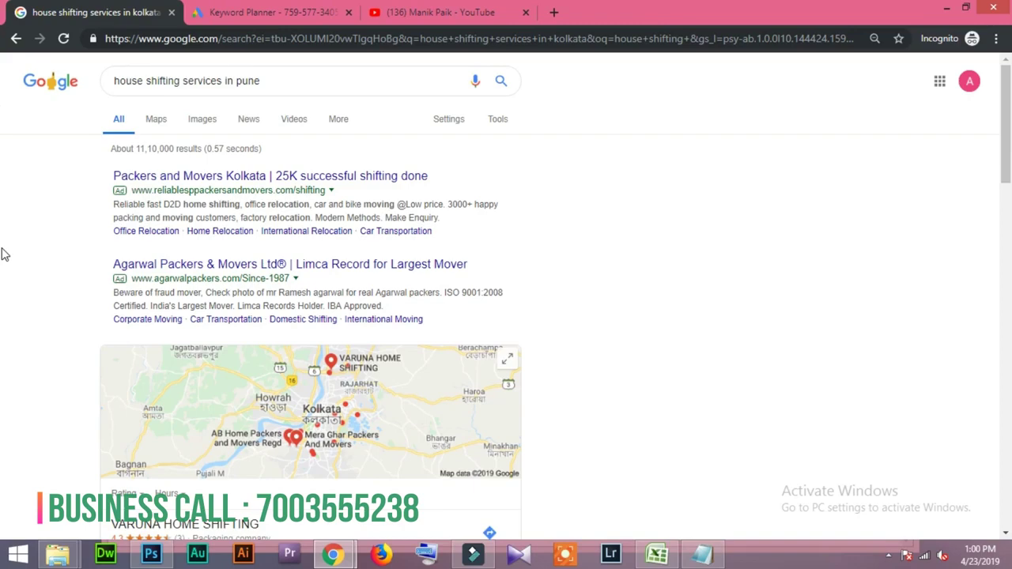
left_click(227, 13)
left_click(506, 12)
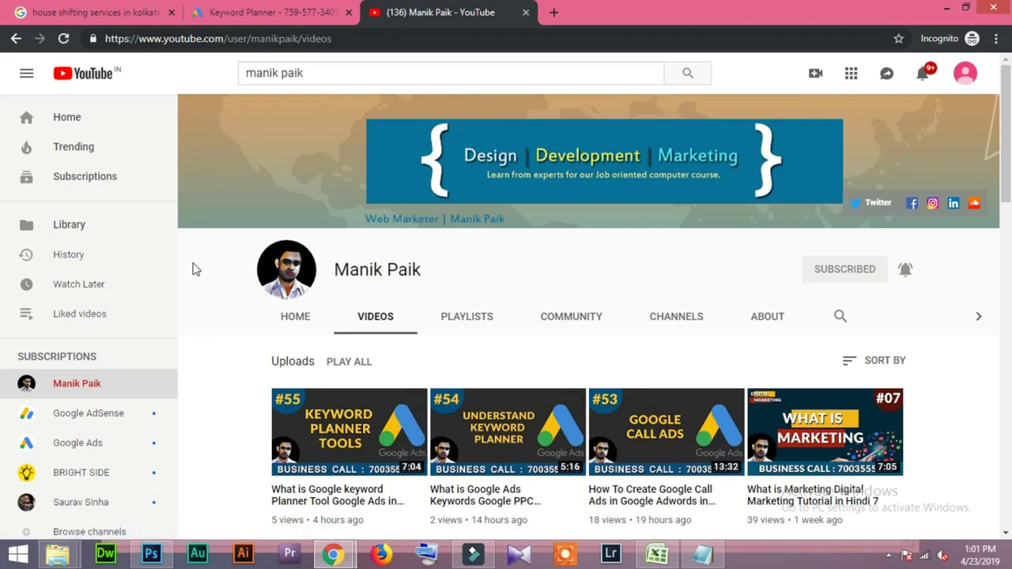
Switch to Keyword Planner and find new keyword ideas using the earlier house shifting services search.
left_click(252, 13)
left_click(321, 236)
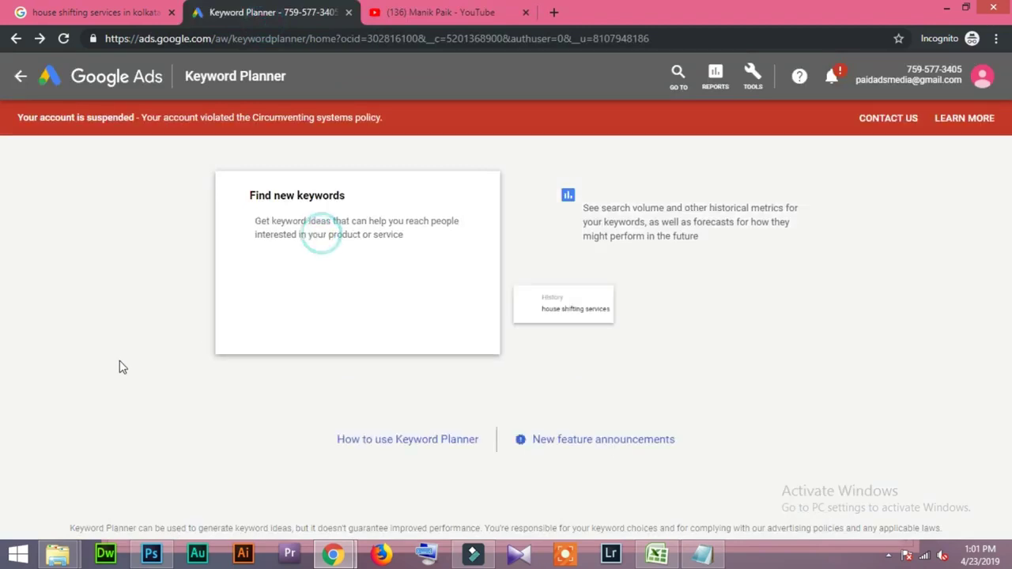
left_click(317, 317)
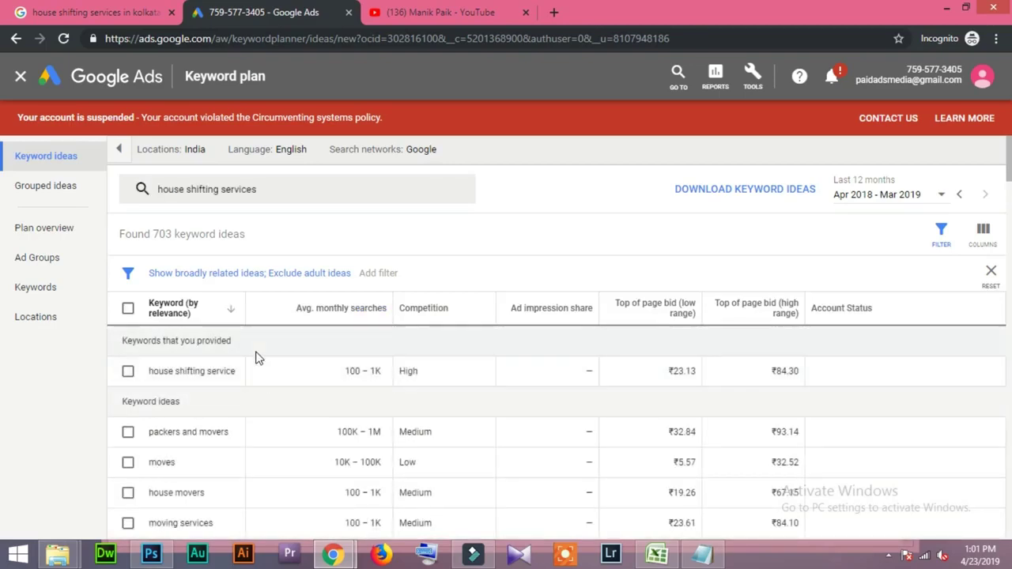
Return to the Keyword Planner start page, then reopen and browse the house shifting services keyword ideas.
left_click(16, 38)
left_click(753, 75)
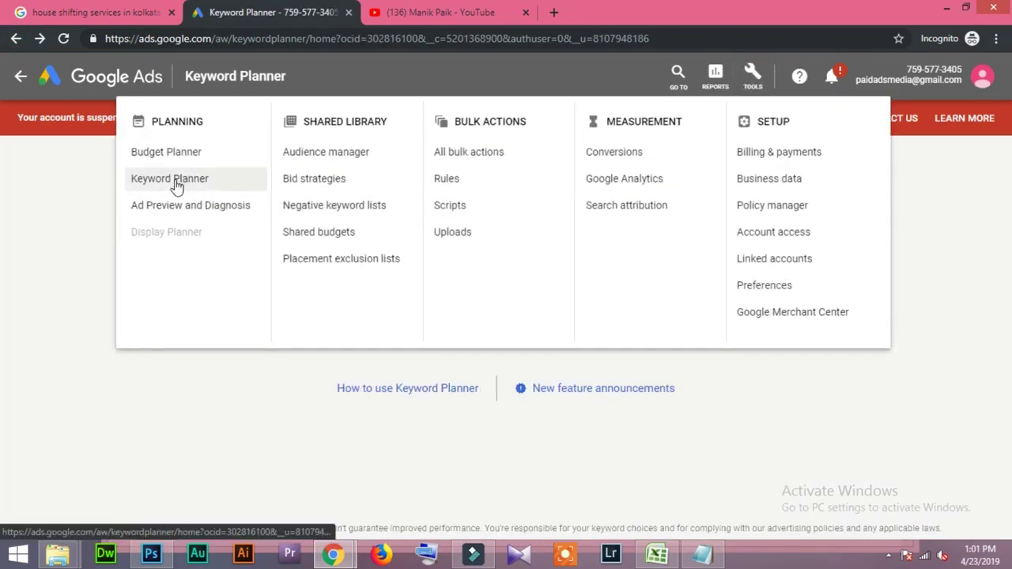
left_click(70, 208)
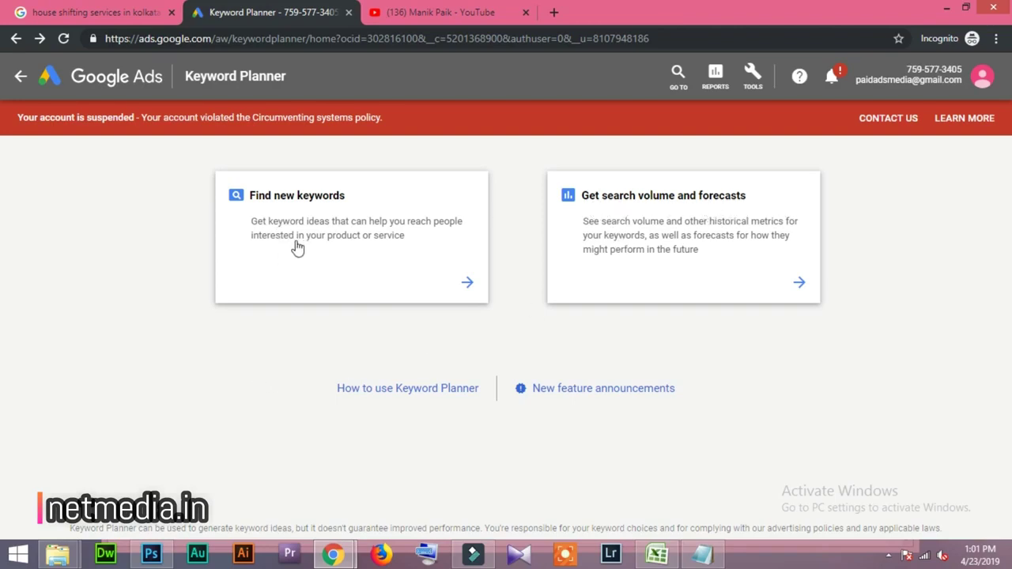
left_click(340, 219)
left_click(319, 315)
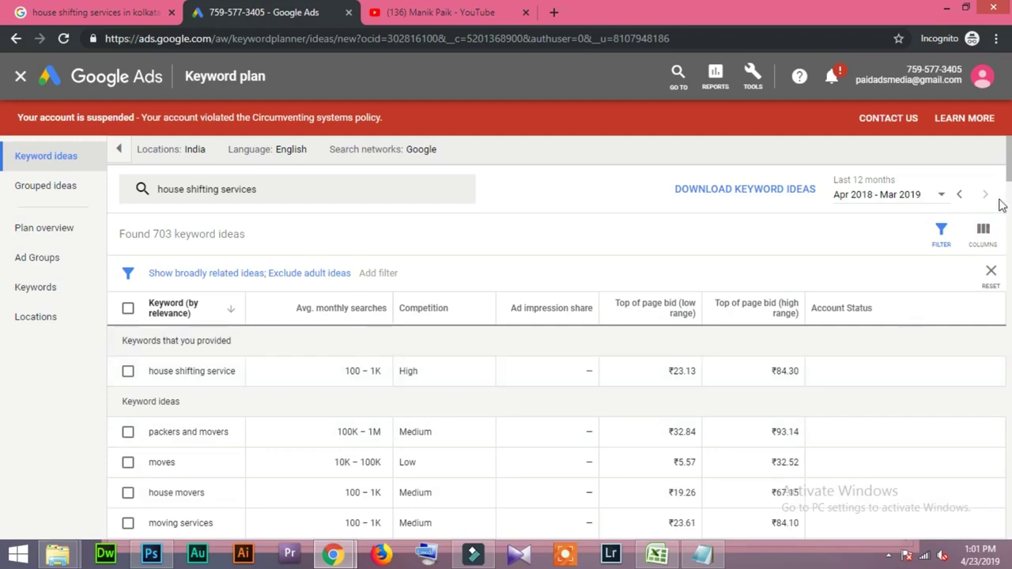
scroll(2, 188, "down", 1)
scroll(2, 188, "down", 10)
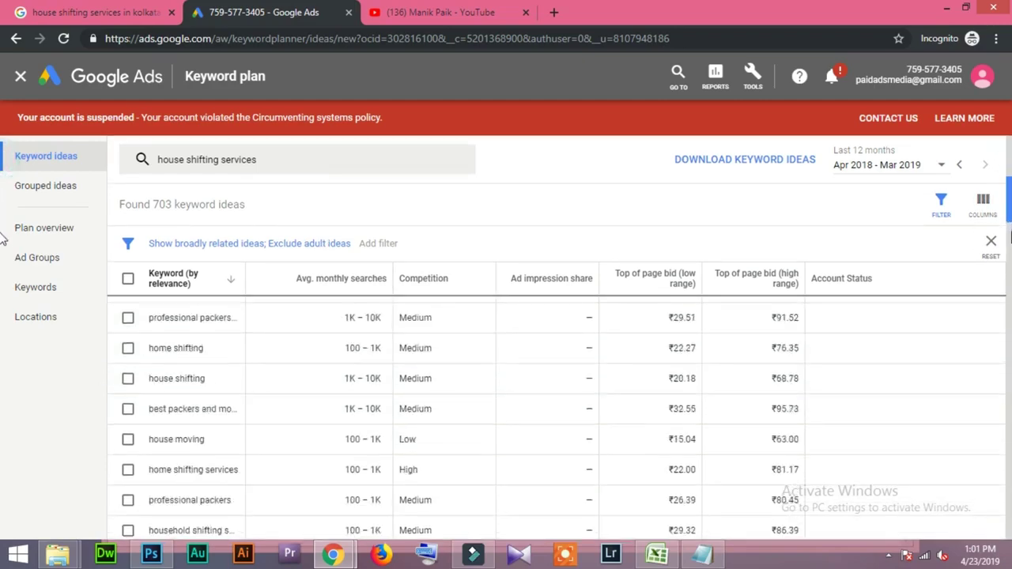
scroll(2, 224, "up", 10)
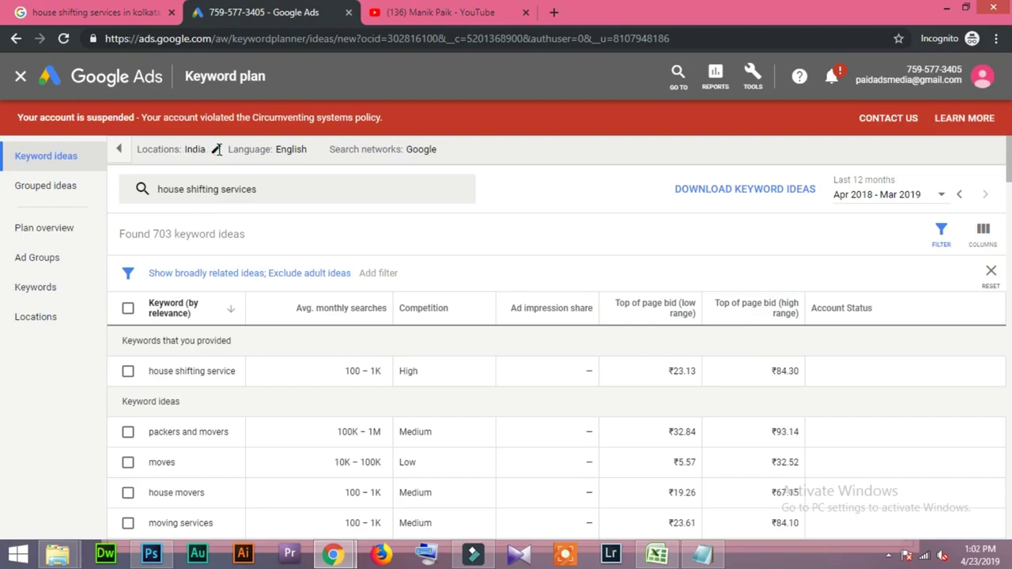
left_click(213, 149)
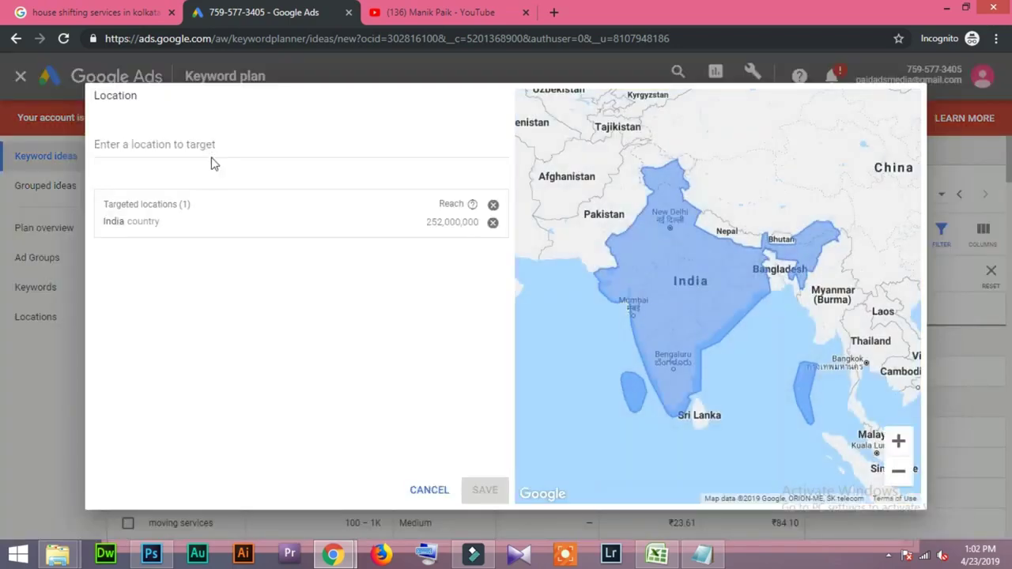
left_click(180, 147)
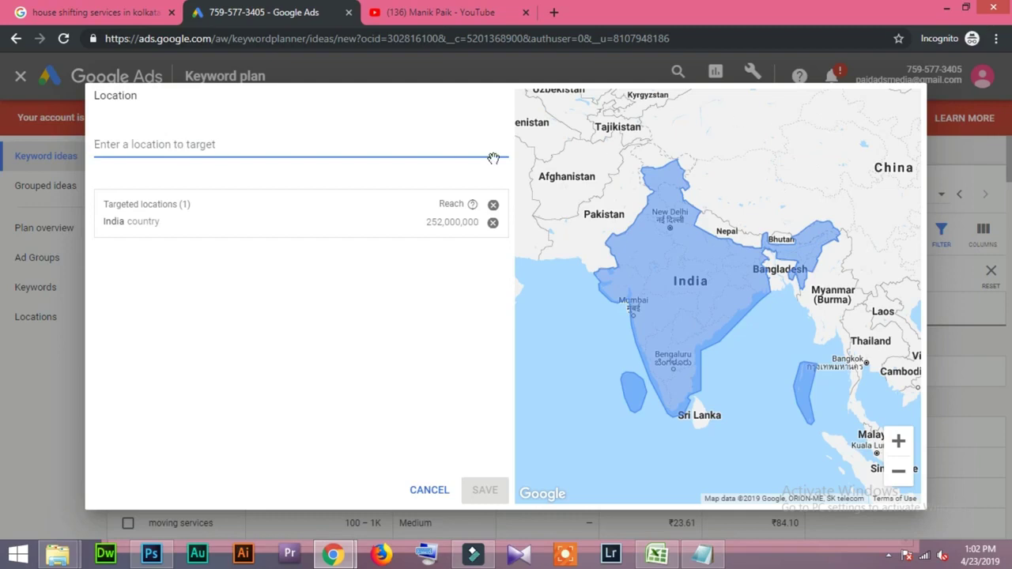
left_click(417, 490)
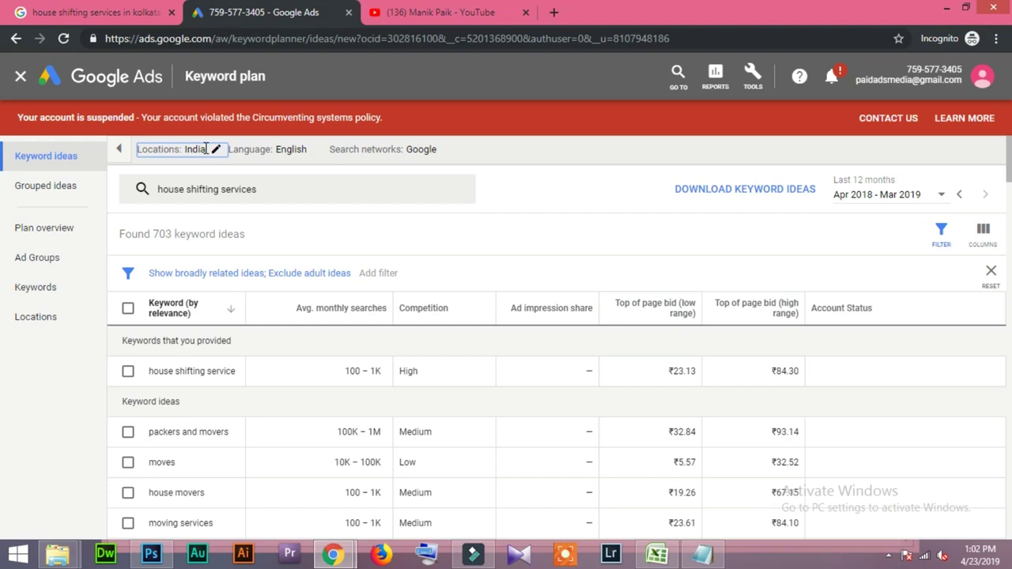
Add the city Pune, Maharashtra, India as a targeted location for the keyword ideas.
key("ctrl+plus")
key("ctrl+plus")
key("ctrl+plus")
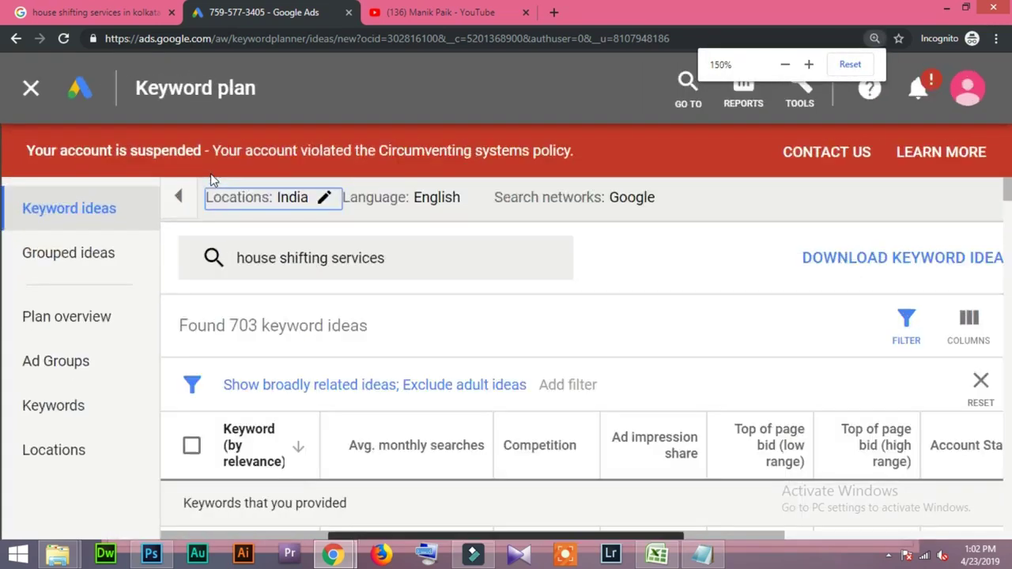
left_click(324, 197)
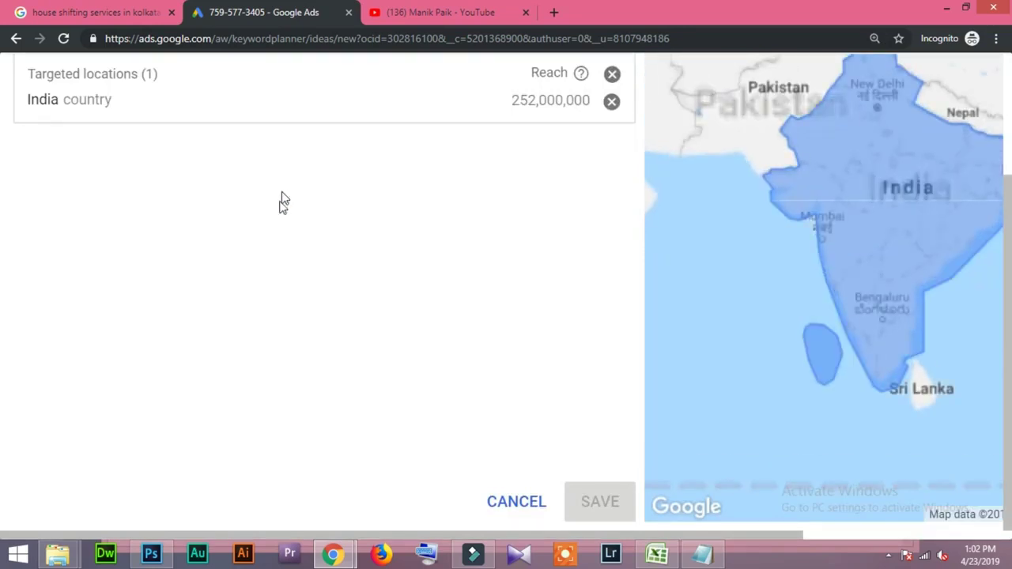
scroll(307, 268, "up", 1)
scroll(308, 269, "up", 1)
left_click(145, 150)
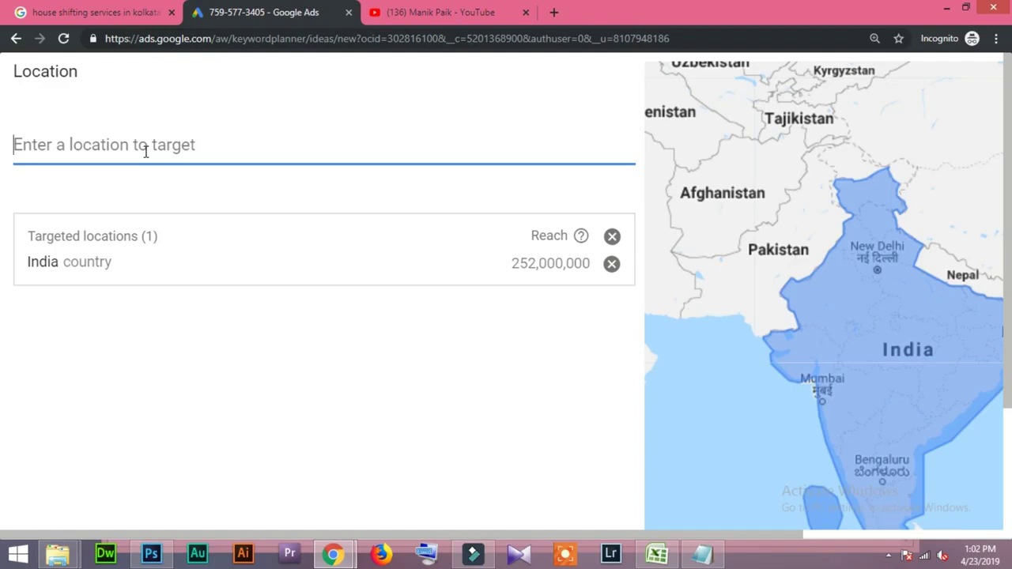
type("pu")
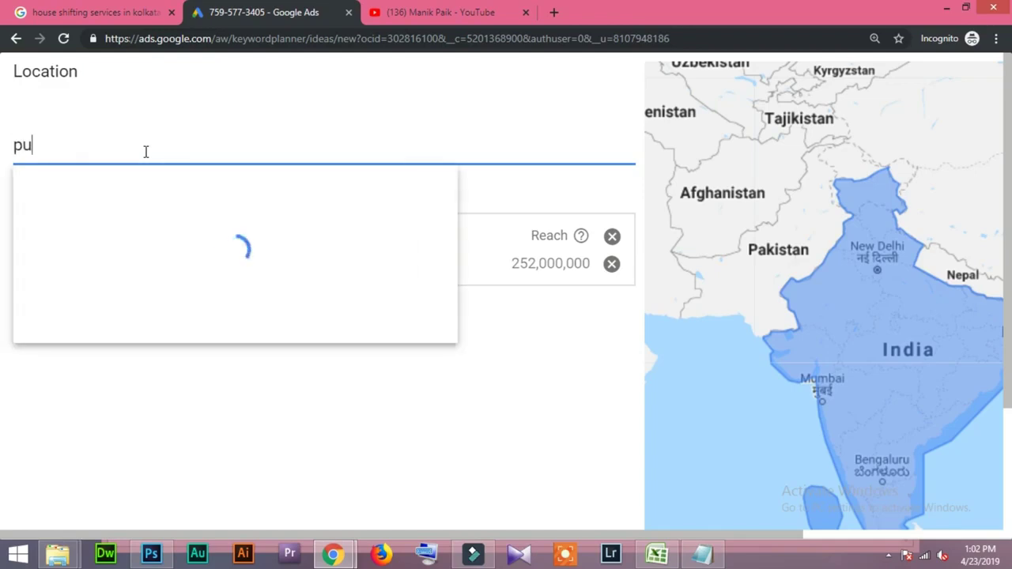
type("ne")
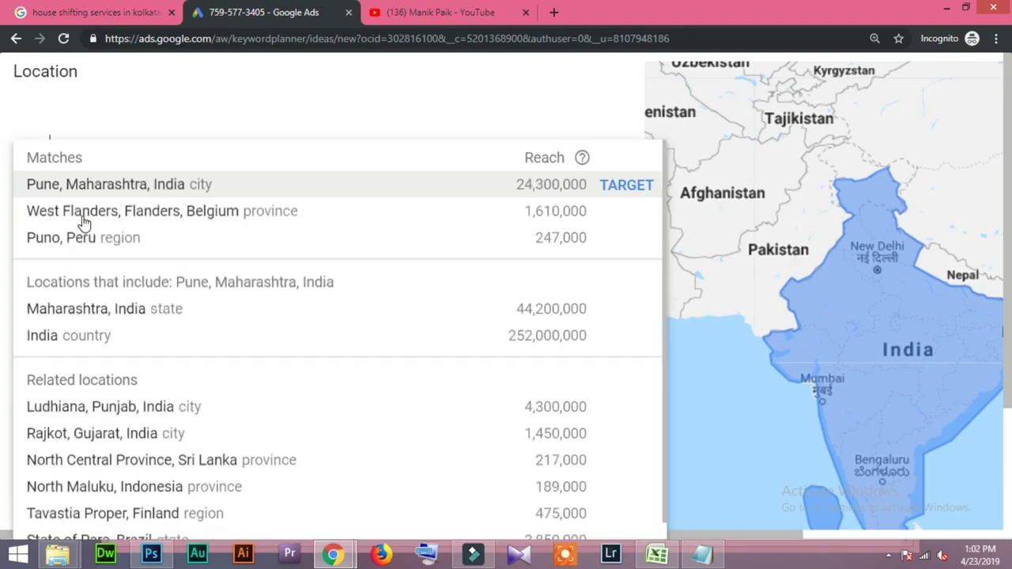
left_click(91, 183)
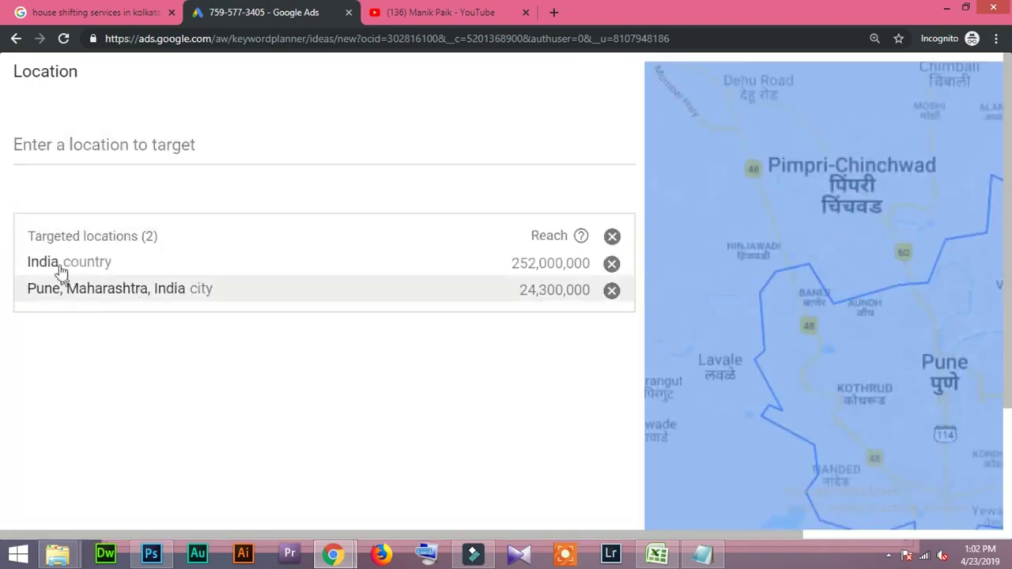
Remove the country India from the targeted locations and save the location targeting.
left_click(612, 264)
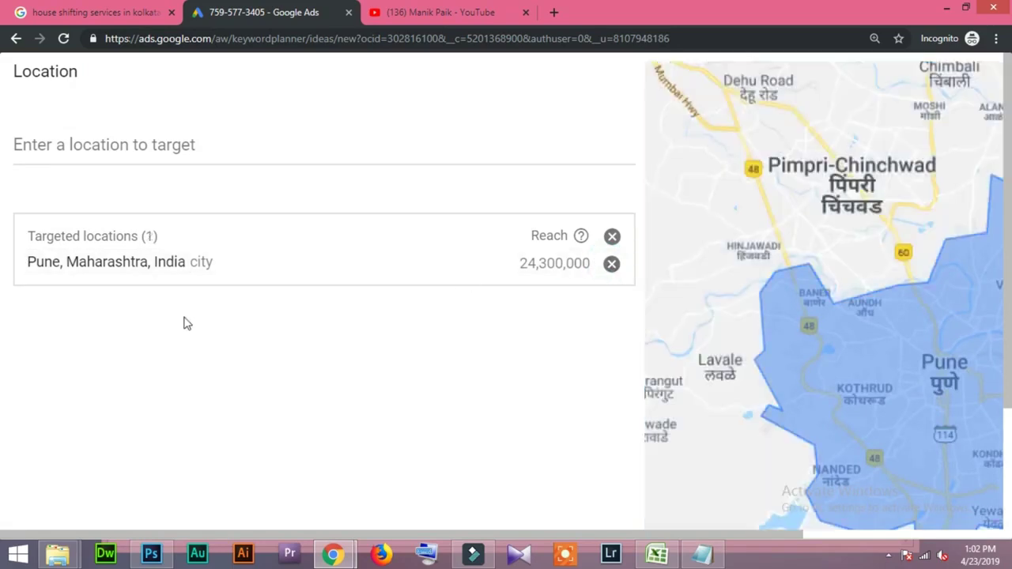
scroll(462, 355, "down", 2)
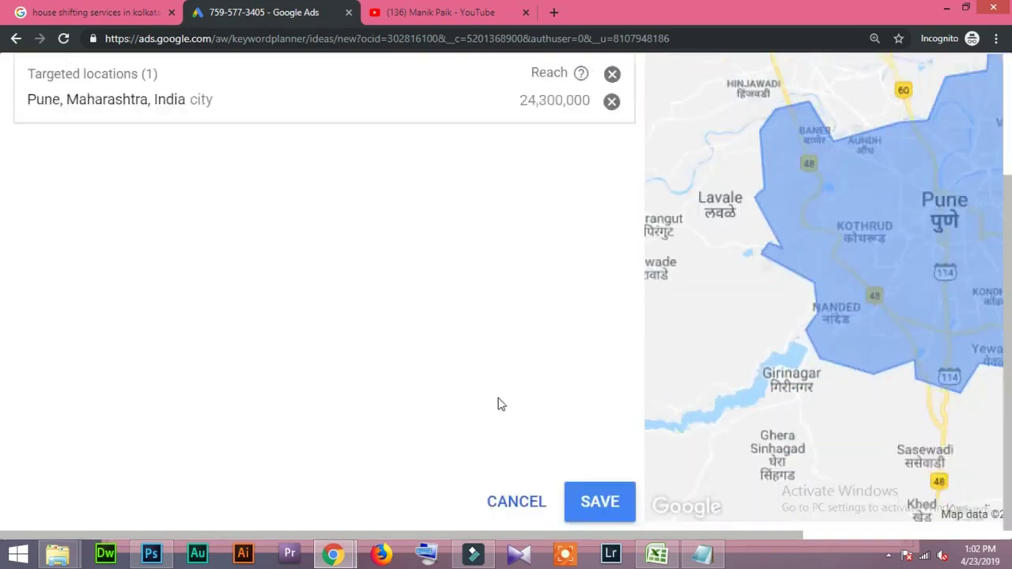
left_click(599, 501)
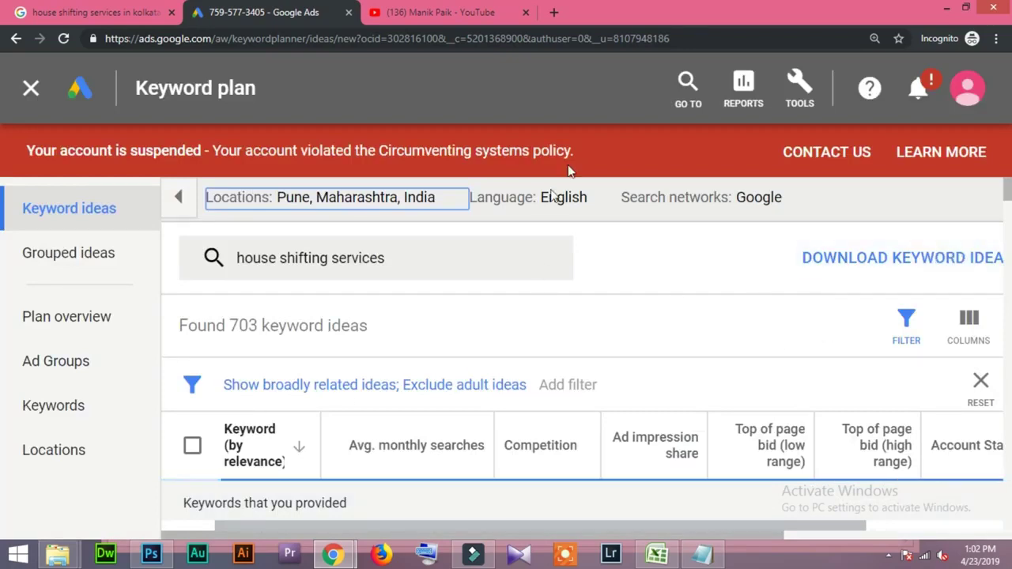
Download the Pune keyword ideas for house shifting services and look at the available date range presets.
key("ctrl+minus")
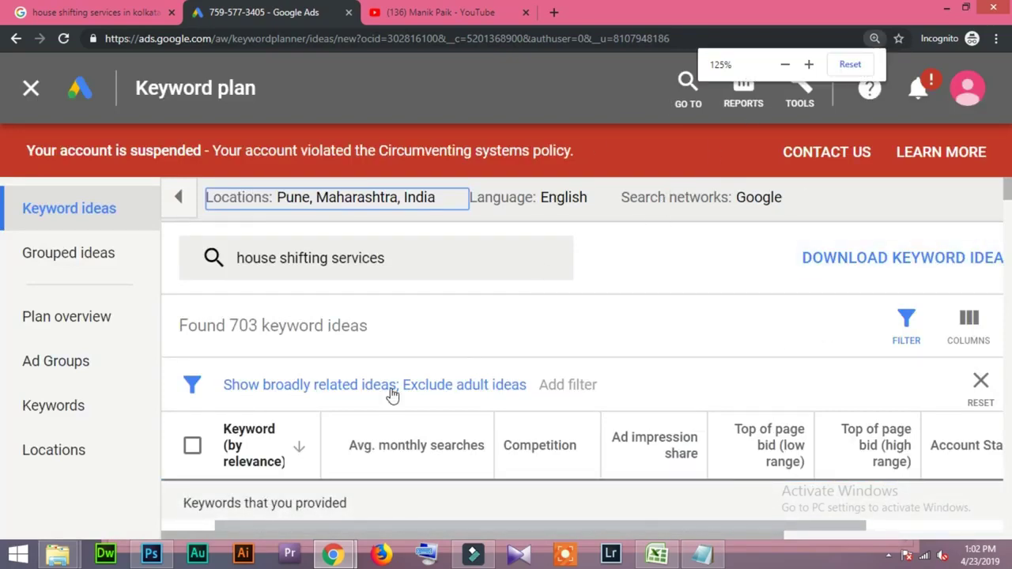
key("ctrl+minus")
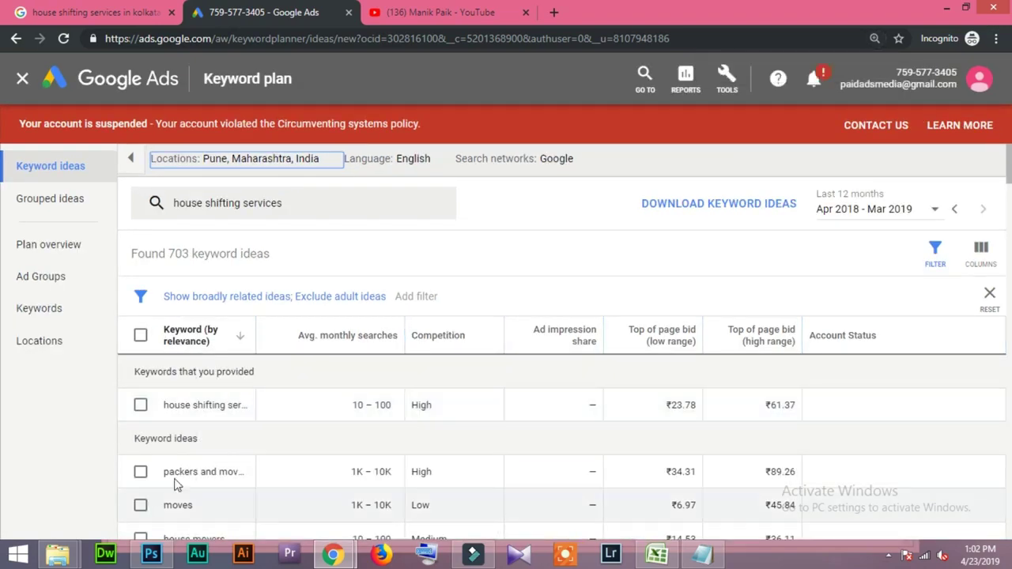
key("ctrl+minus")
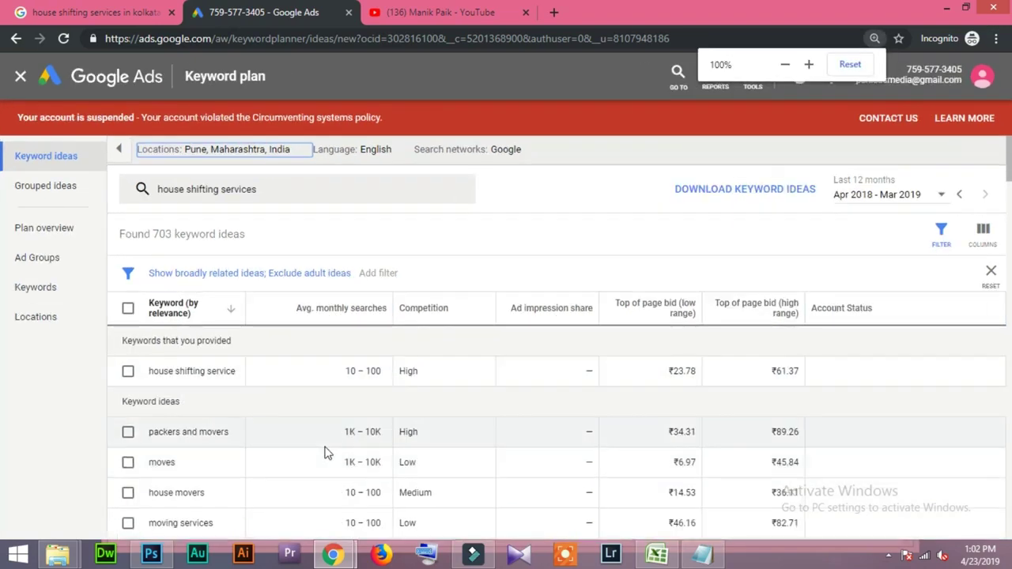
scroll(207, 465, "down", 1)
scroll(207, 465, "down", 1)
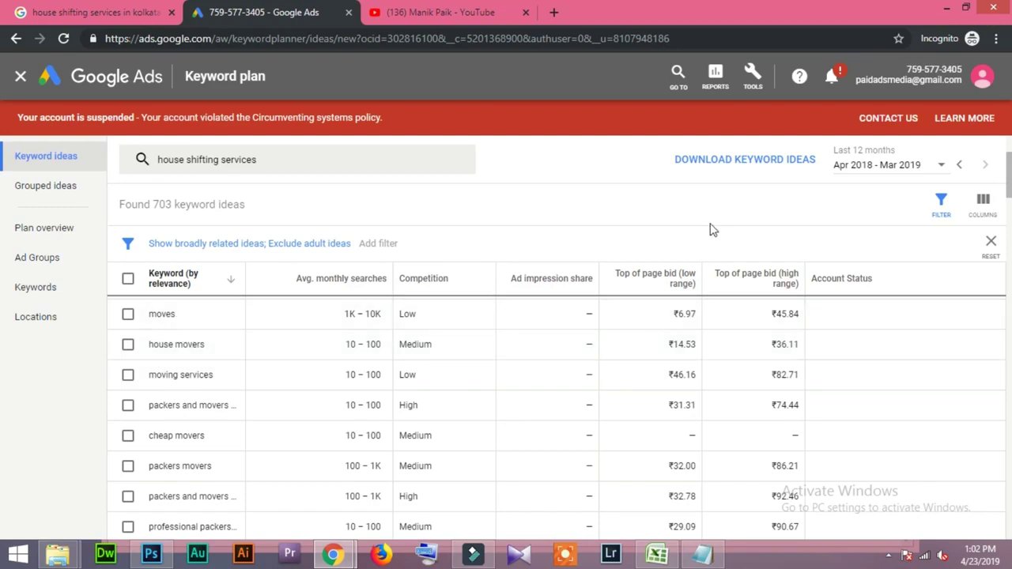
left_click(742, 165)
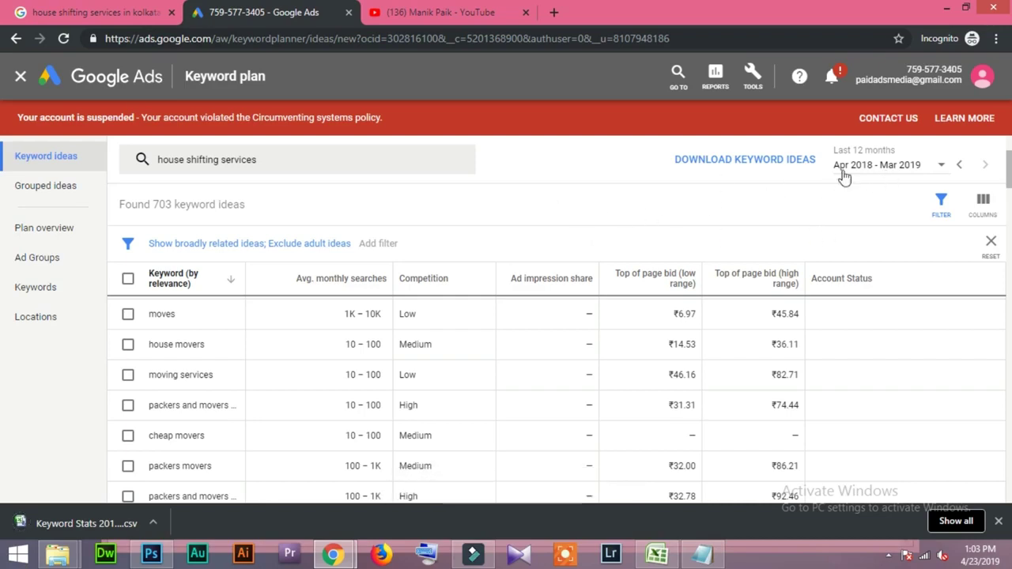
left_click(933, 163)
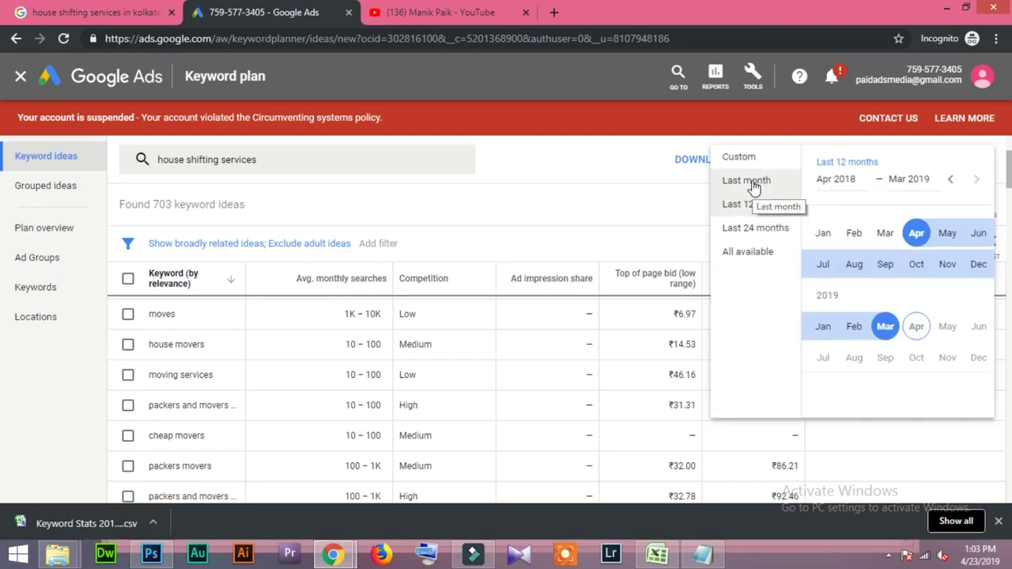
left_click(603, 158)
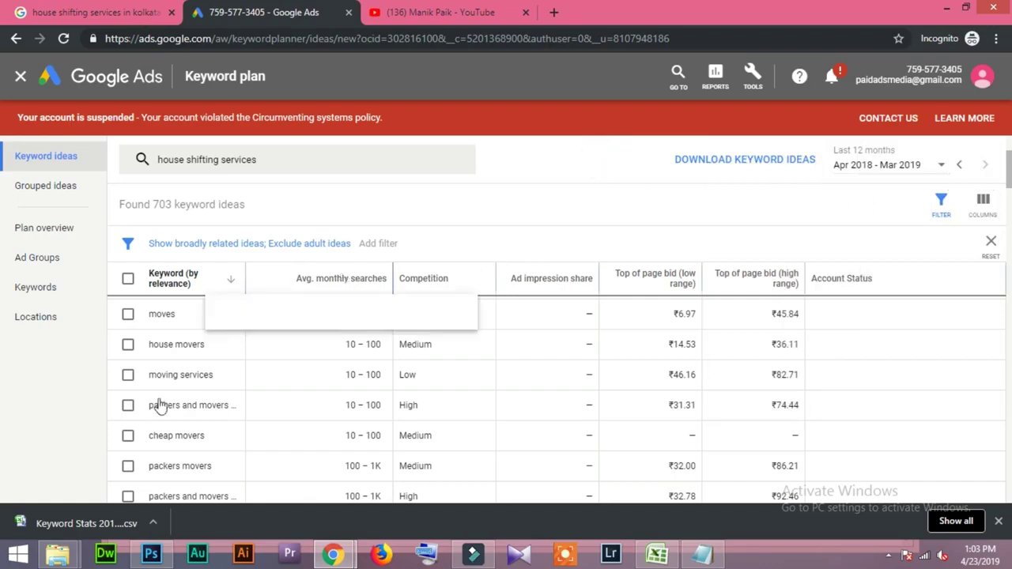
Show the downloaded keyword stats in their folder and open Keyword Stats 2019-04-23 at 13_02_59 in Excel.
left_click(154, 523)
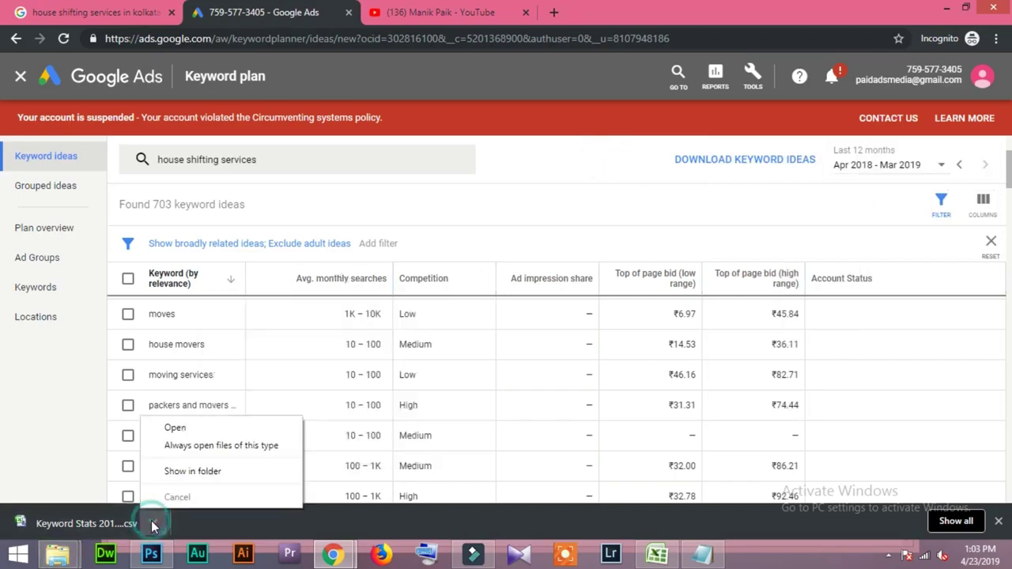
left_click(173, 472)
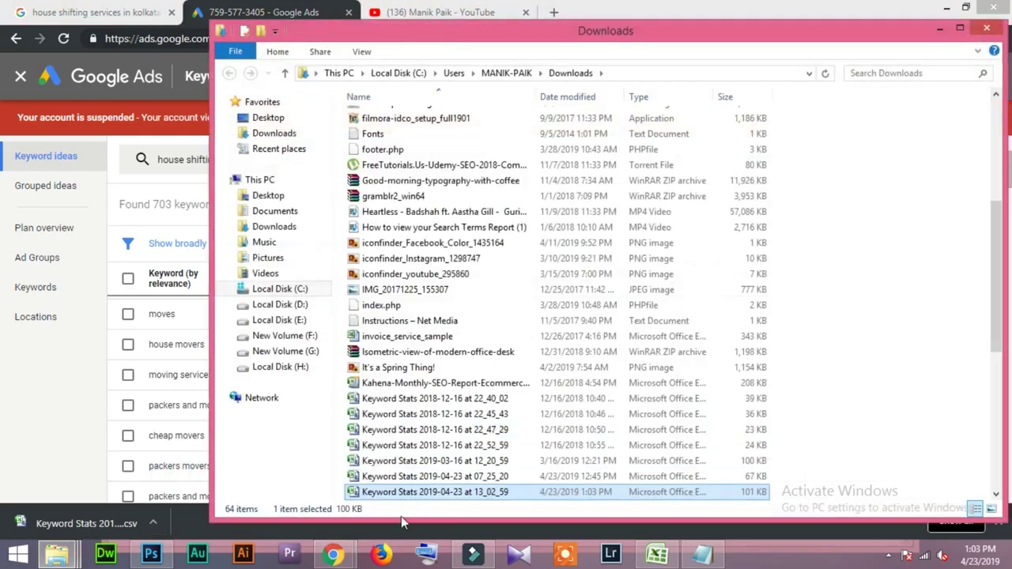
double_click(368, 492)
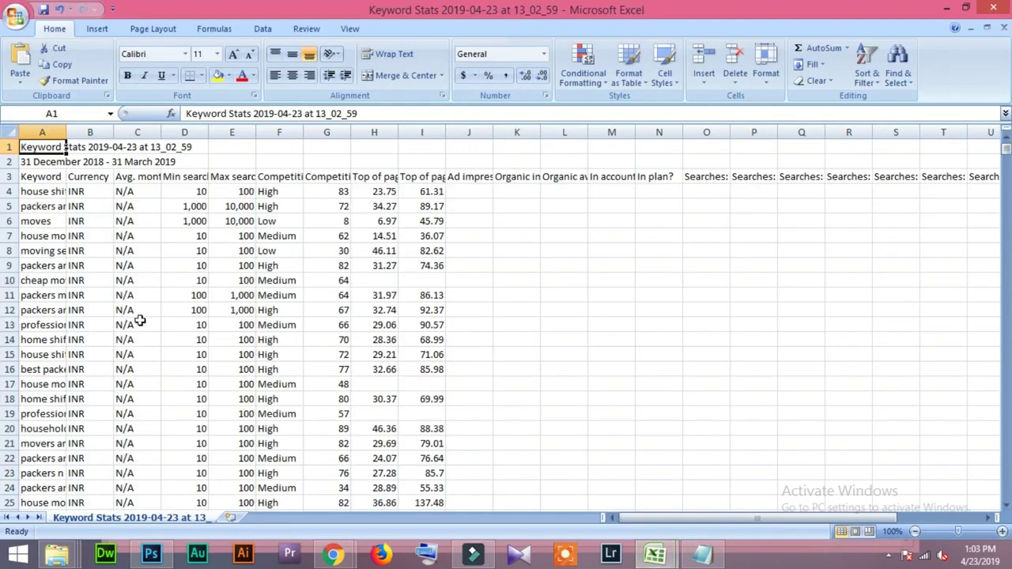
Widen column A to fit the full keywords and look through the keyword list.
left_click_drag(63, 132, 346, 139)
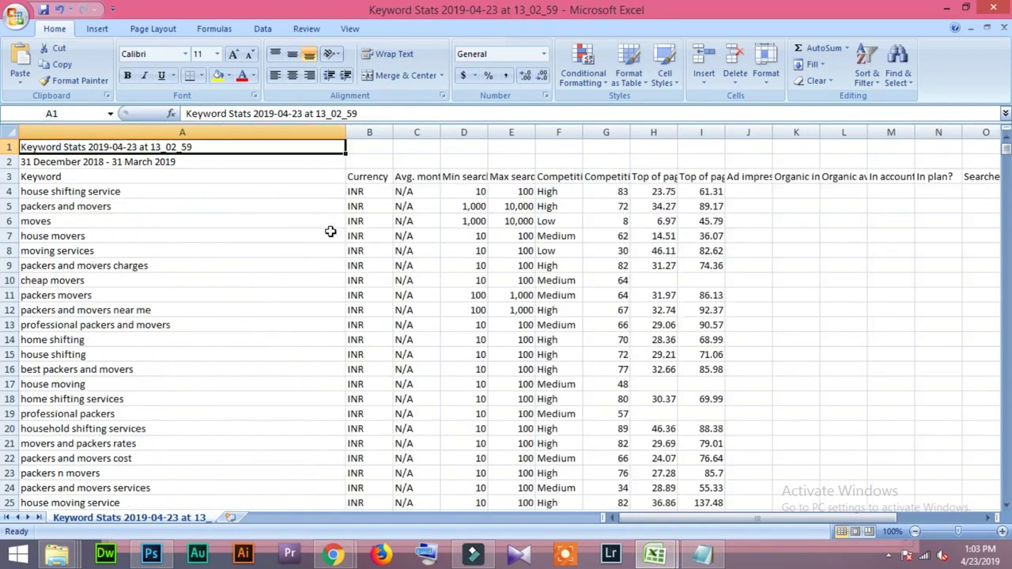
scroll(87, 348, "down", 10)
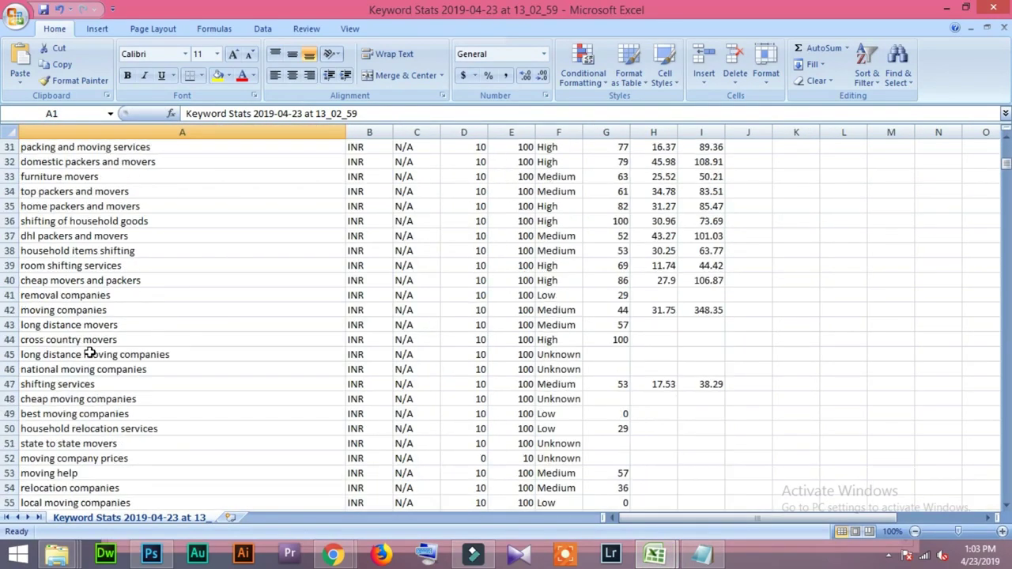
scroll(87, 354, "down", 10)
scroll(86, 355, "up", 10)
scroll(103, 356, "up", 8)
scroll(120, 373, "up", 2)
Switch to the Notepad file Title and add the line "Target Location : Pune" beneath the heading.
left_click(87, 190)
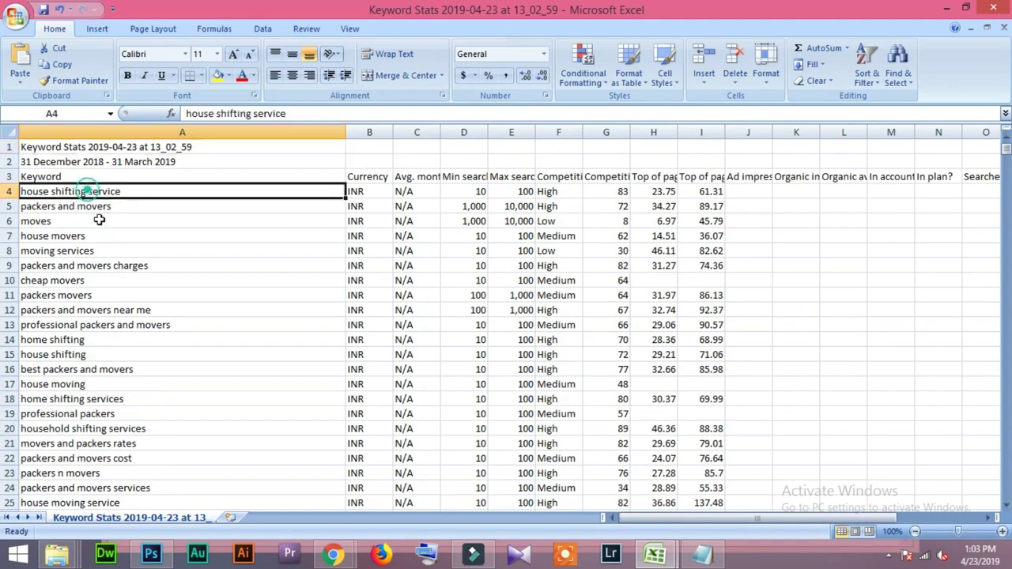
left_click(702, 554)
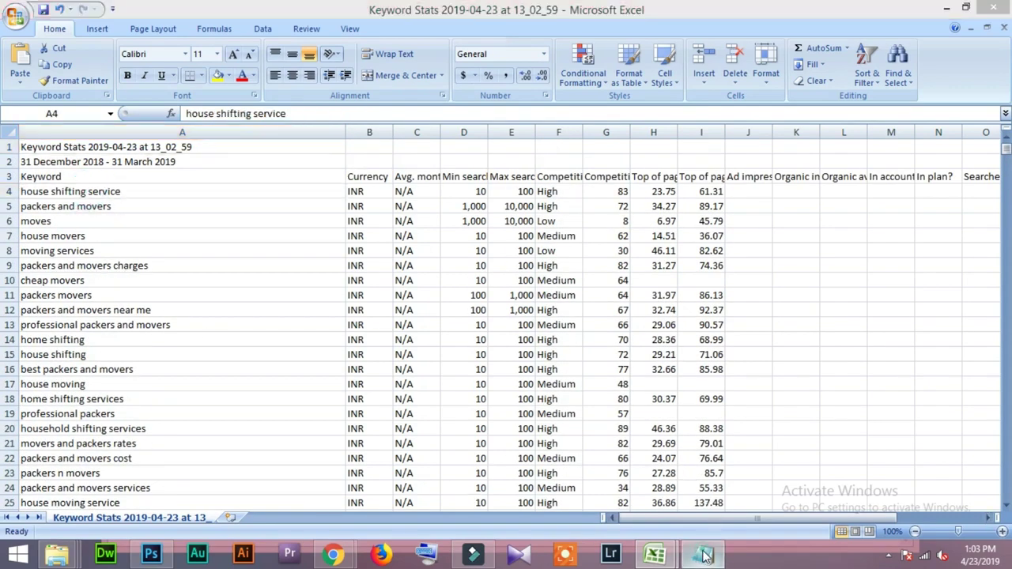
key("Return")
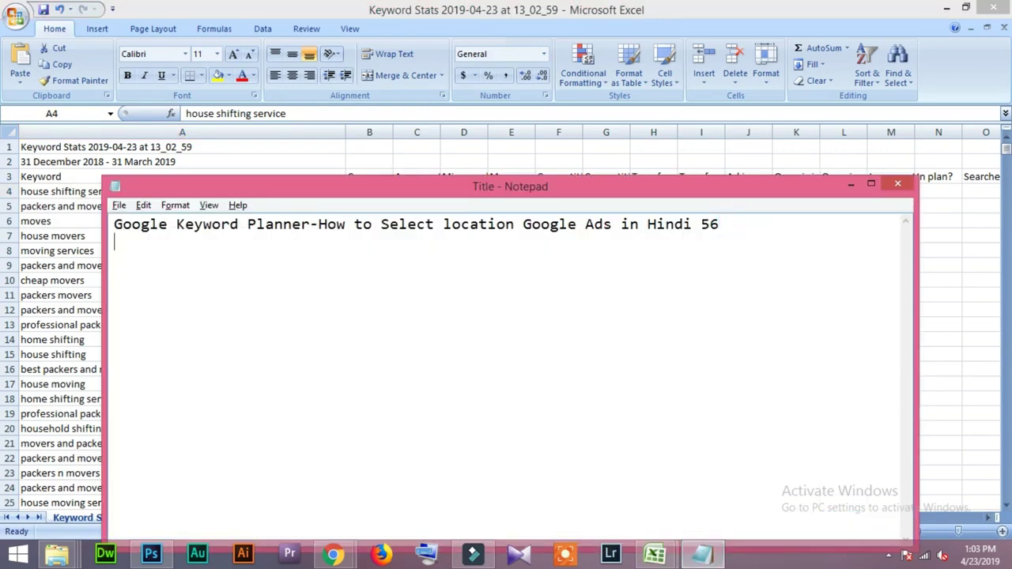
type("Target Location : Pune")
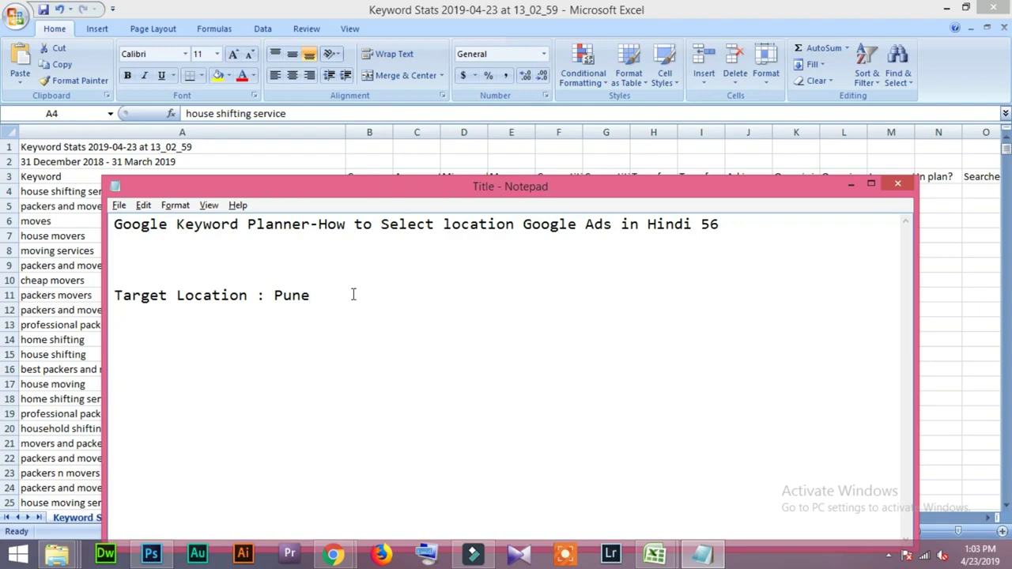
Return to the Excel keyword stats and widen column D to fit the Min search volume header.
left_click(77, 212)
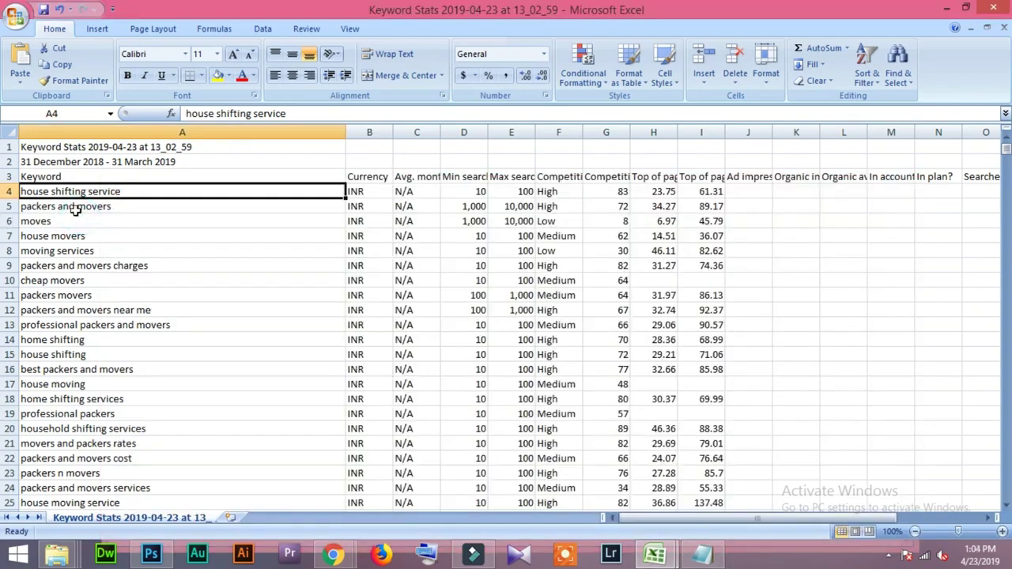
double_click(487, 131)
left_click(514, 191)
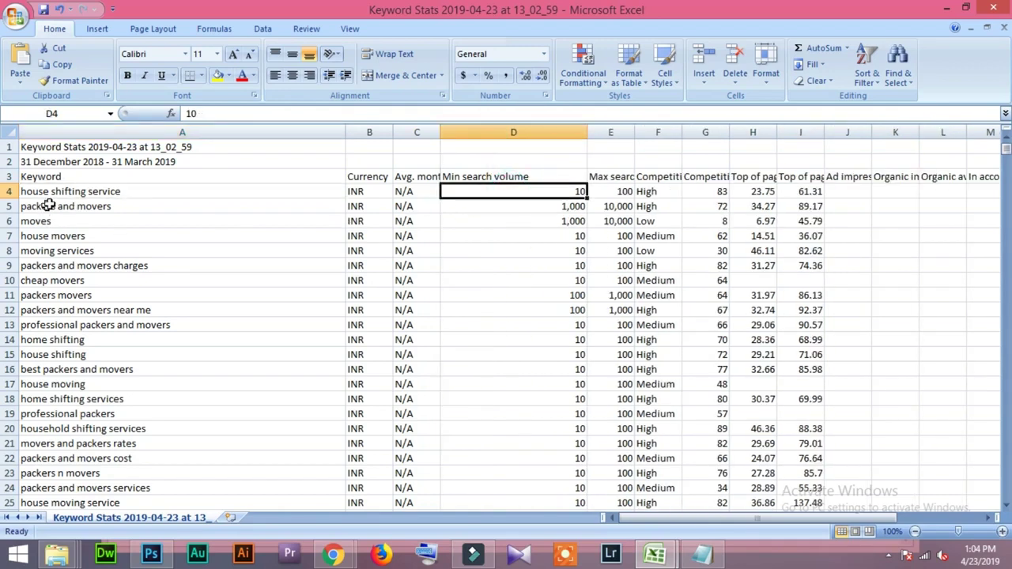
Compare the minimum search volumes of the keywords house shifting service, packers and movers, and house movers.
left_click(75, 195)
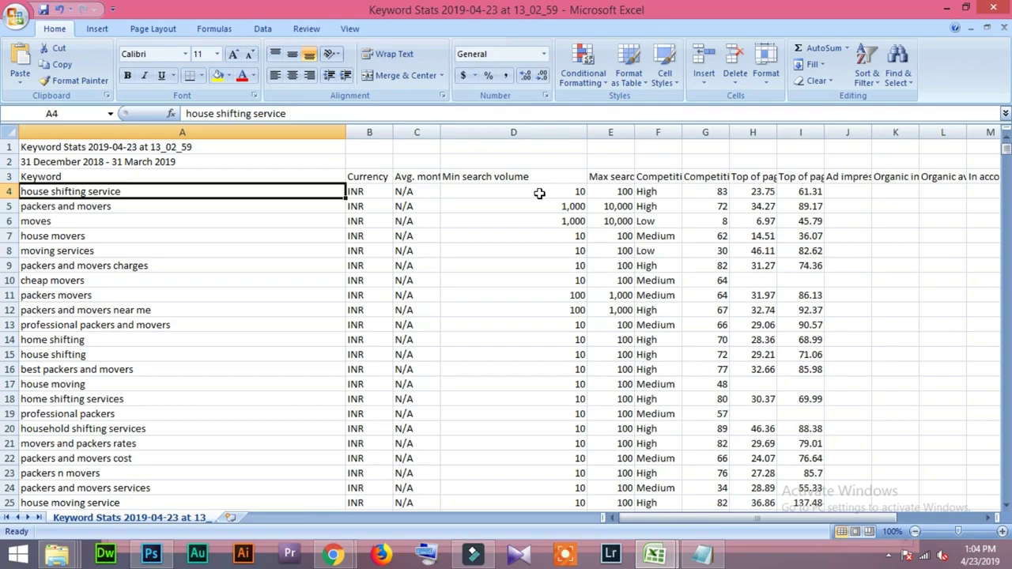
left_click(112, 209)
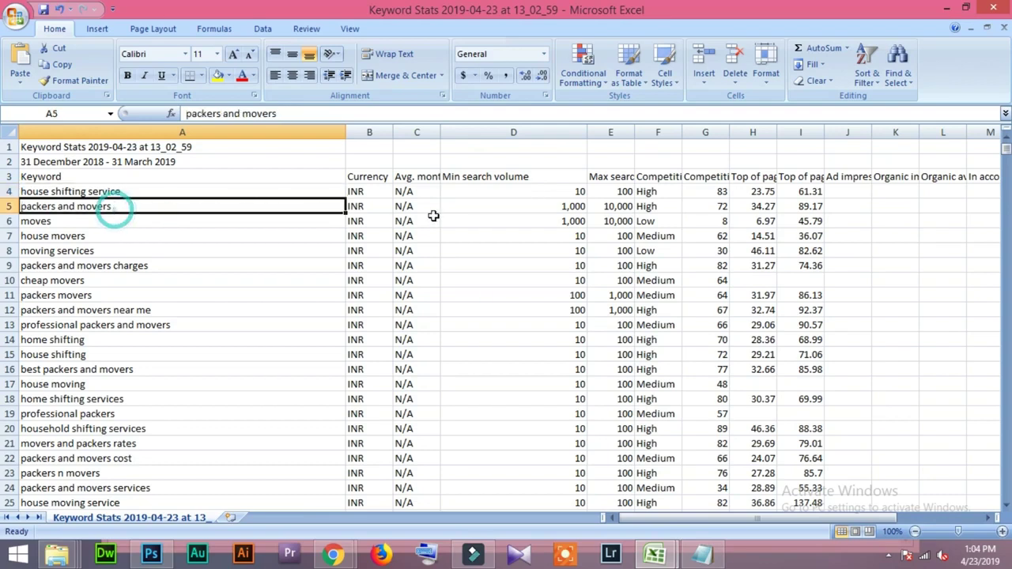
left_click(548, 206)
left_click(125, 208)
left_click(515, 205)
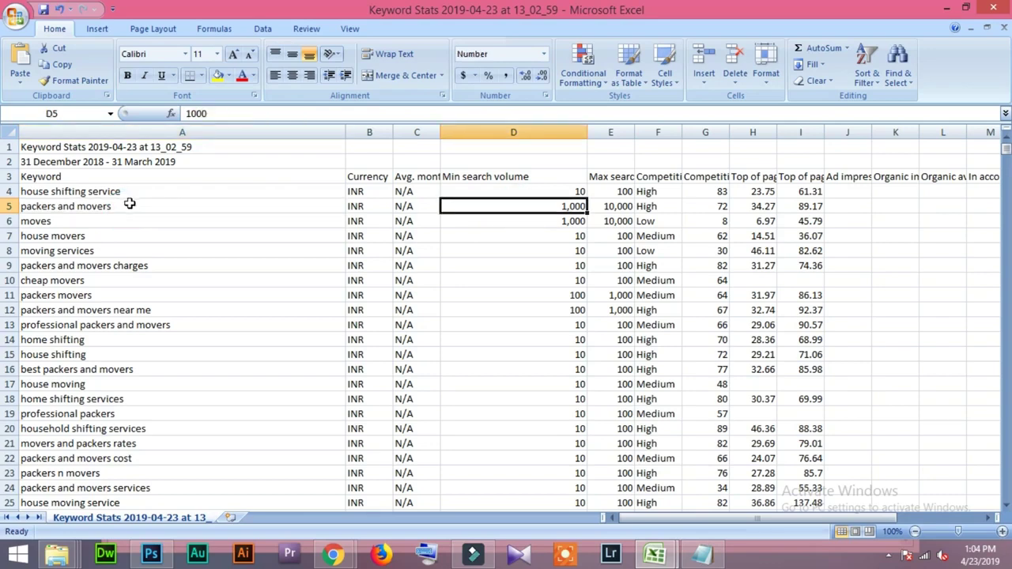
left_click(93, 231)
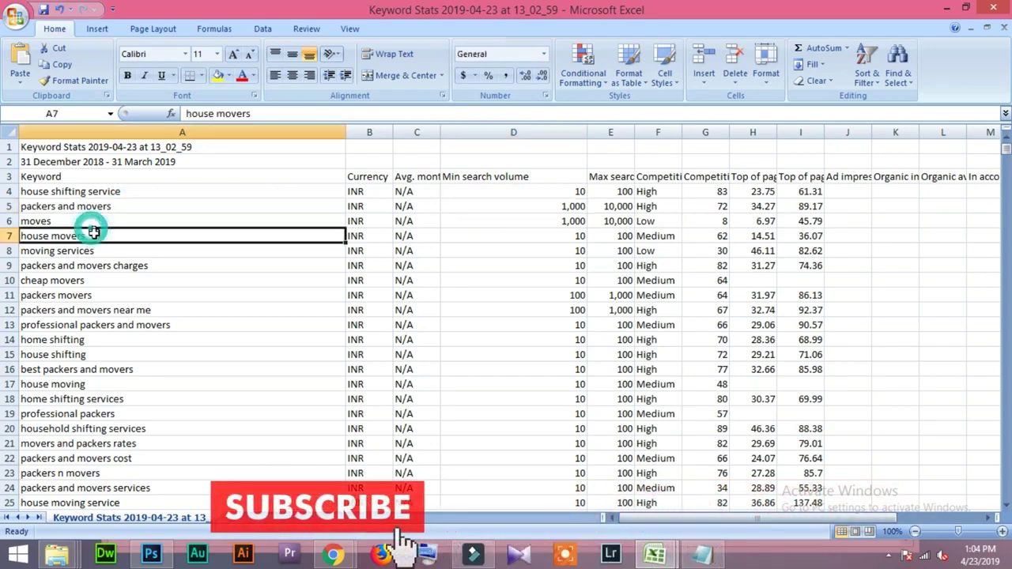
left_click(569, 238)
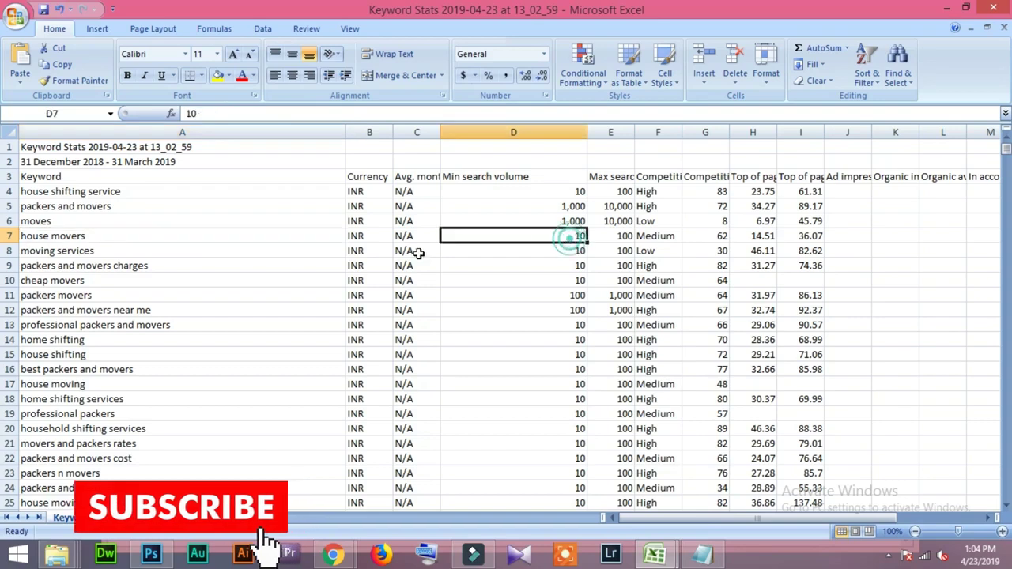
left_click(137, 188)
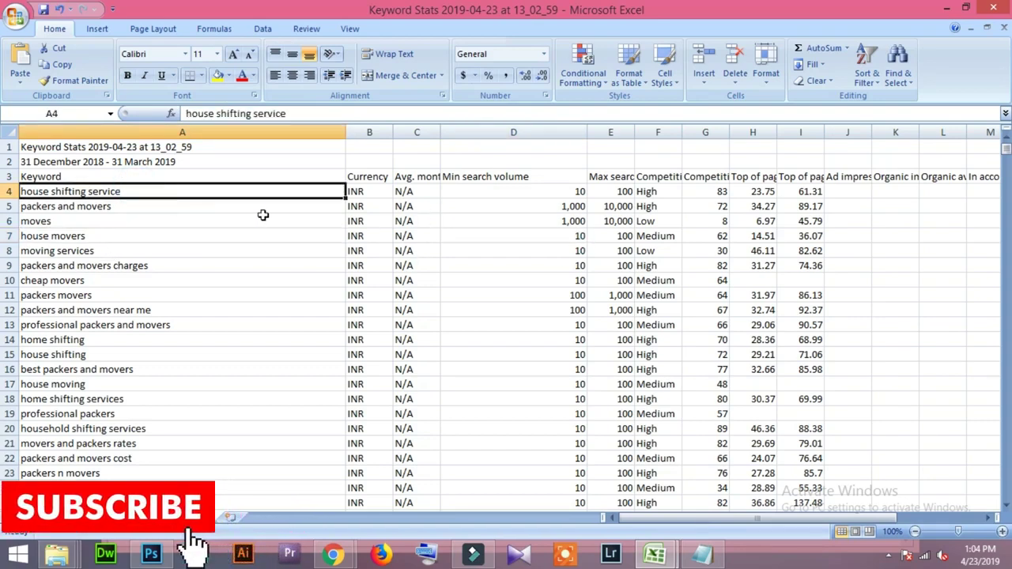
Switch to Google Ads in Chrome, replace the targeted location Pune with the country India, and save the location targeting.
left_click(316, 536)
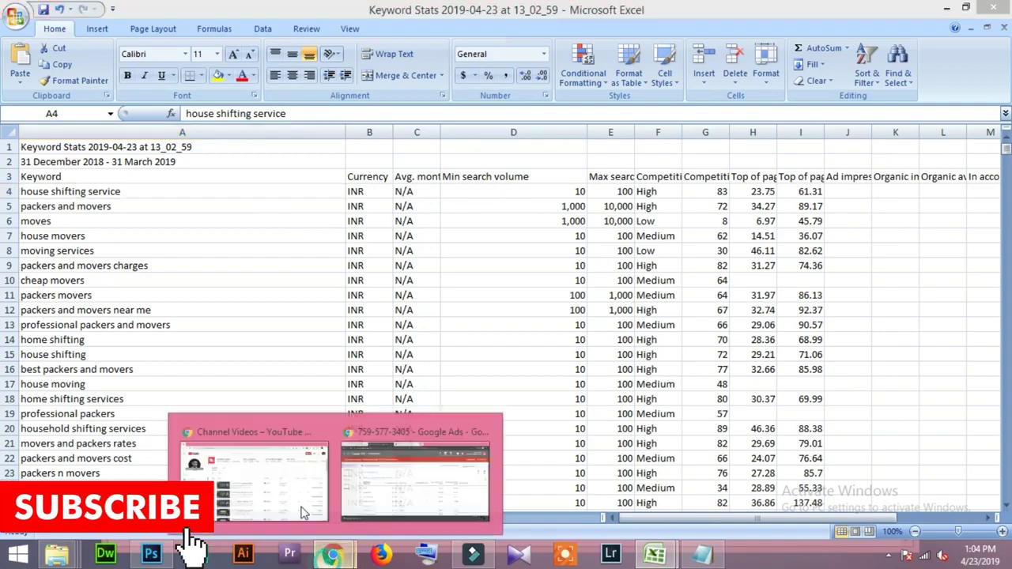
left_click(416, 474)
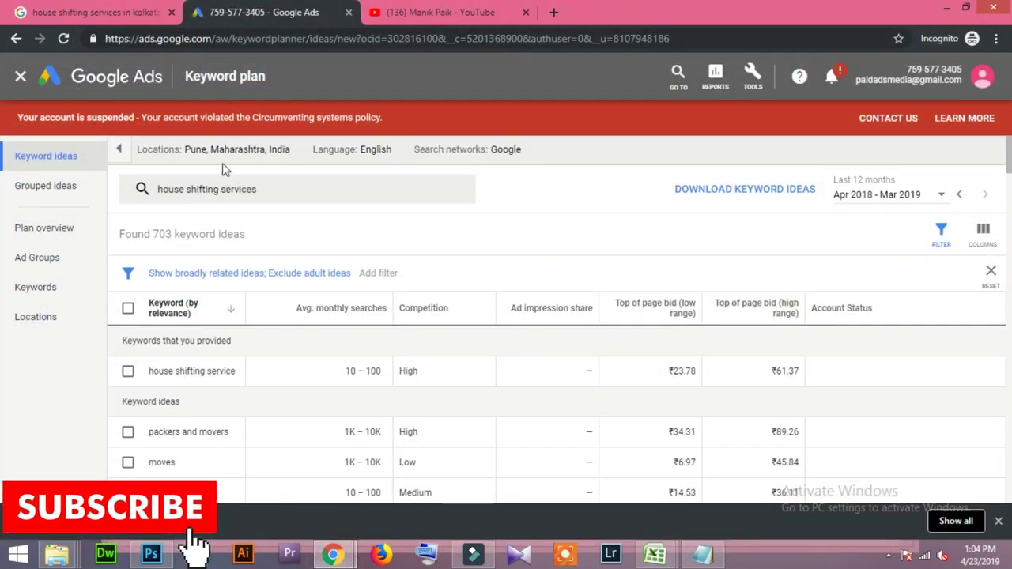
left_click(295, 149)
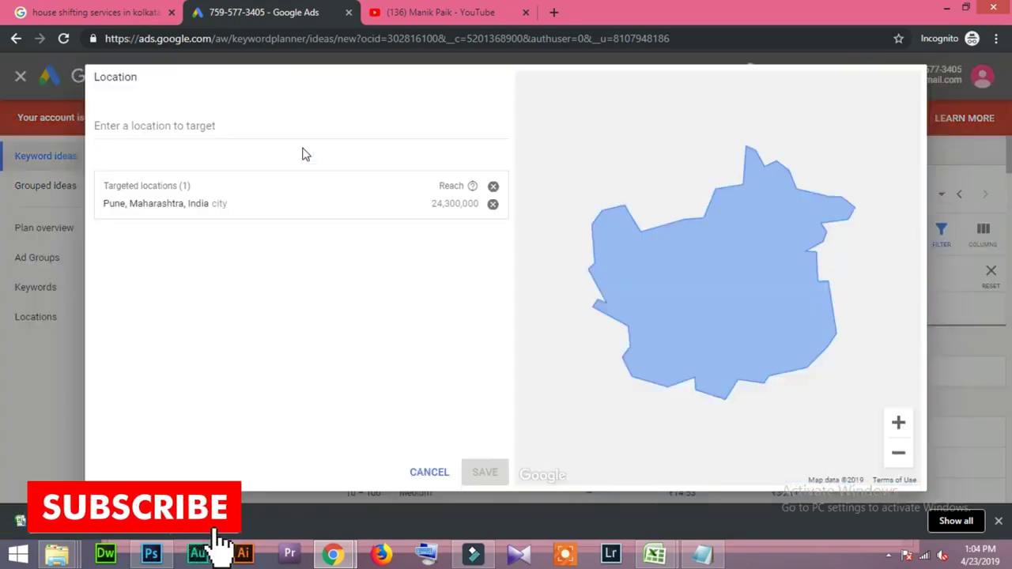
left_click(493, 204)
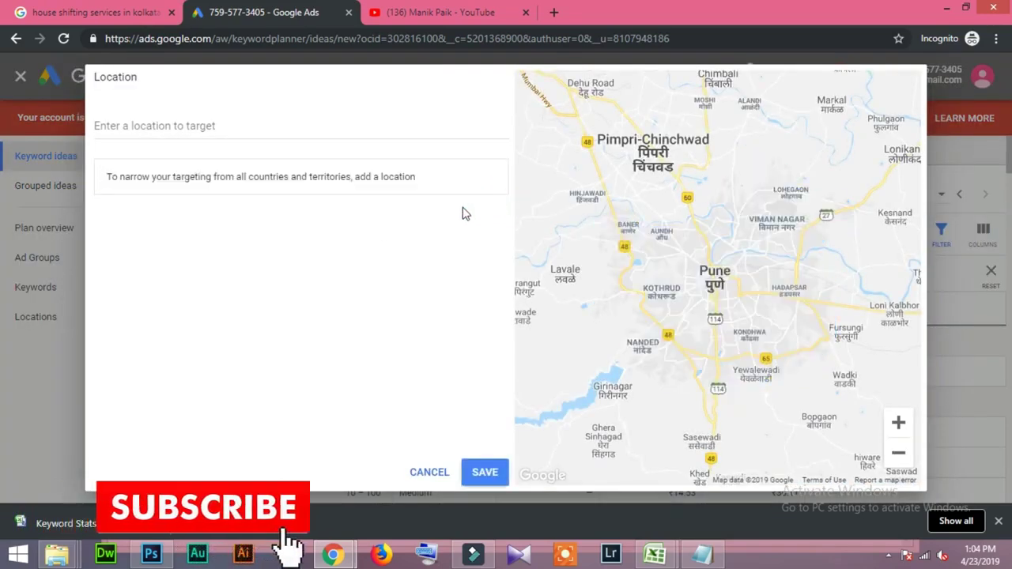
left_click(233, 129)
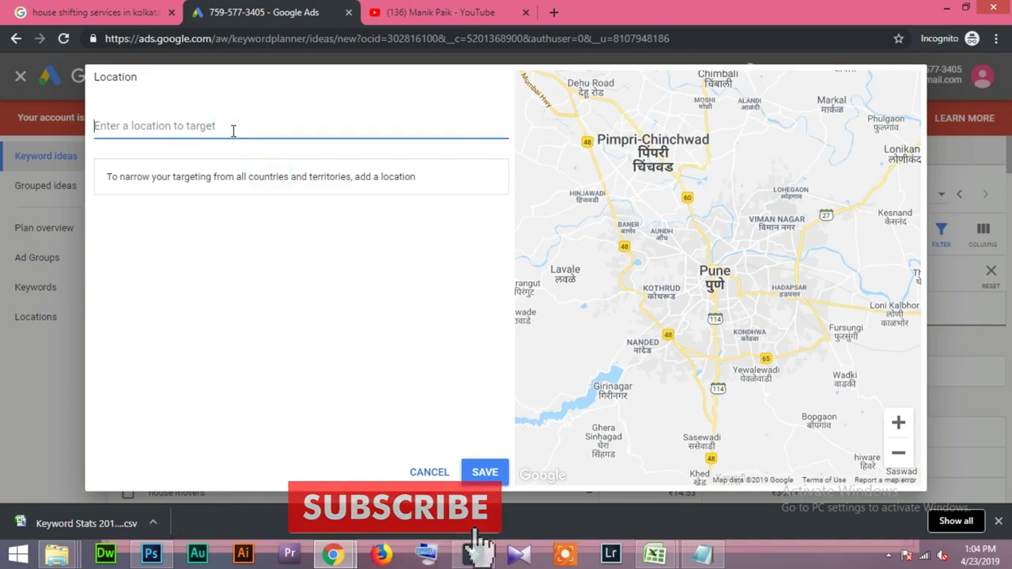
type("ind")
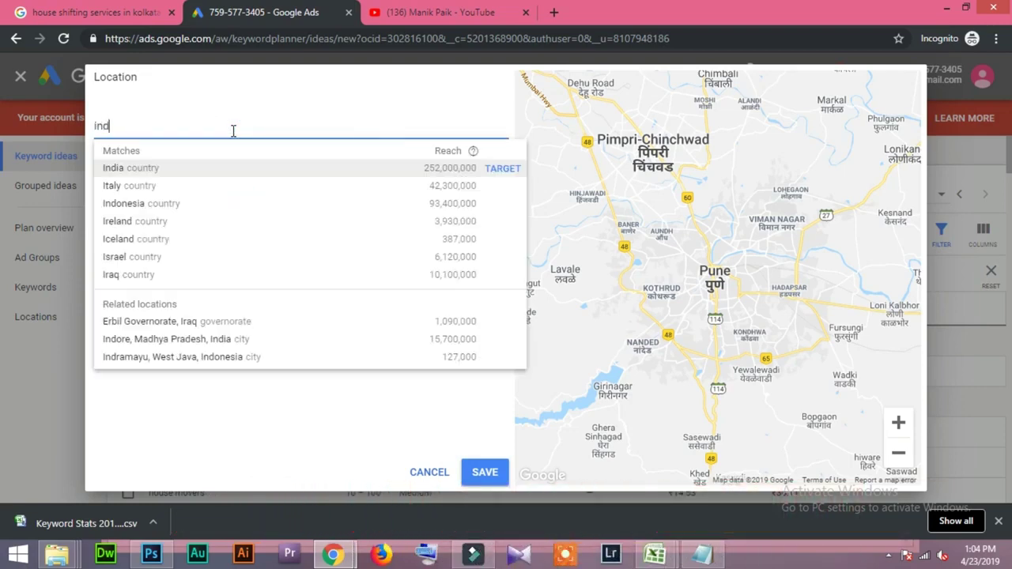
type("i")
left_click(135, 168)
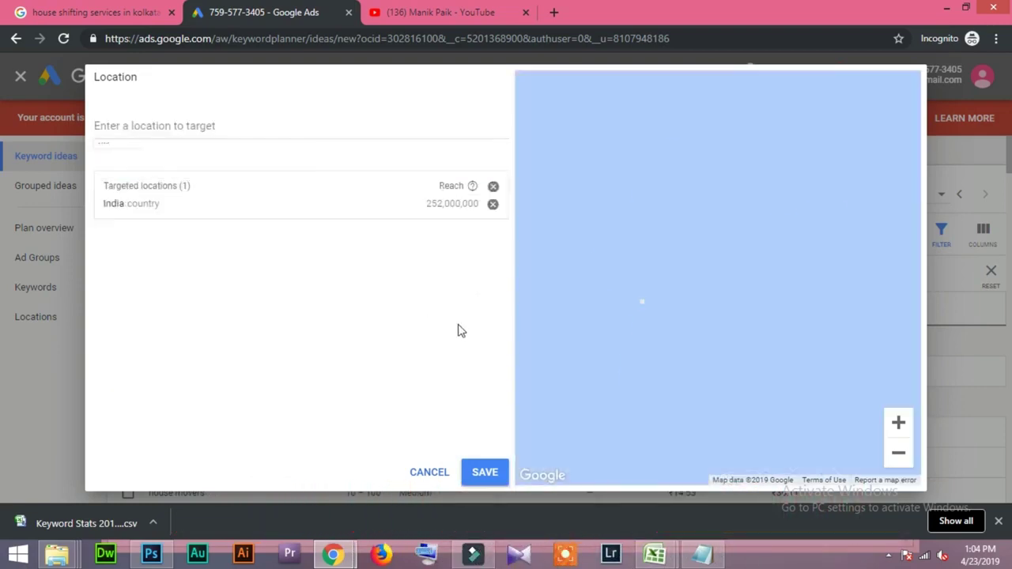
left_click(485, 473)
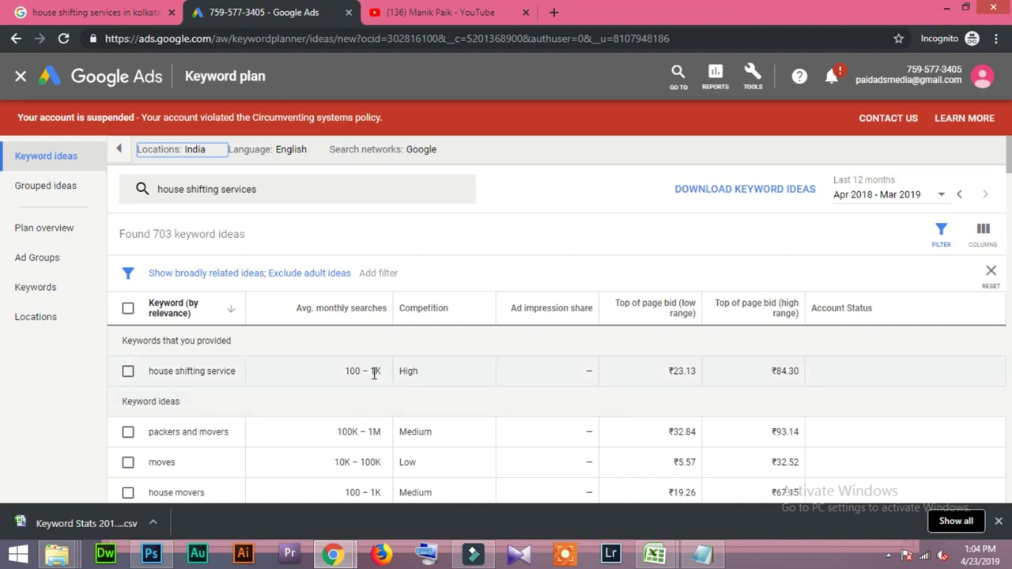
Switch back to the Keyword Stats 13_02_59 workbook in Excel and check the minimum search volume of house shifting service.
mouse_move(655, 554)
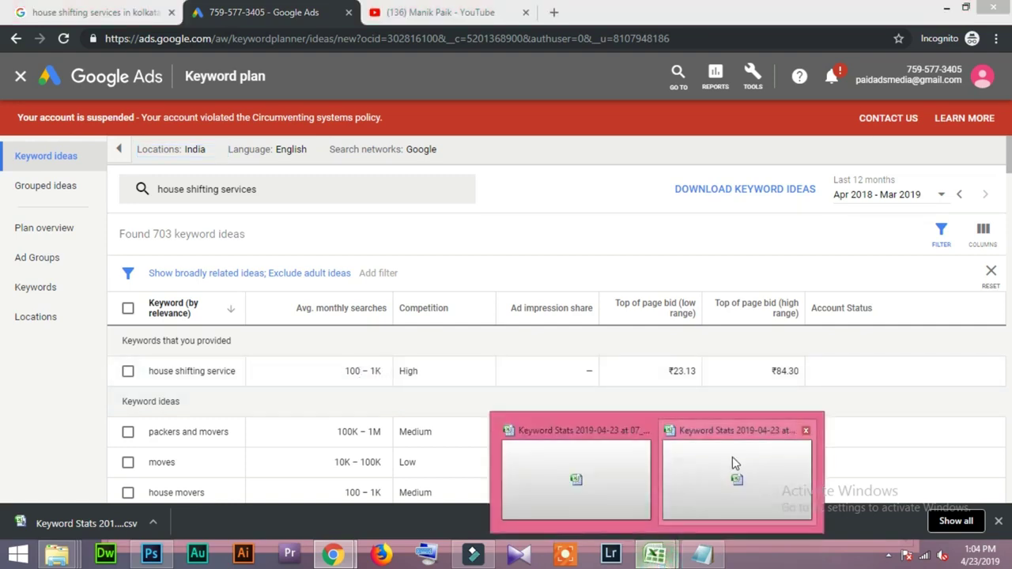
left_click(734, 463)
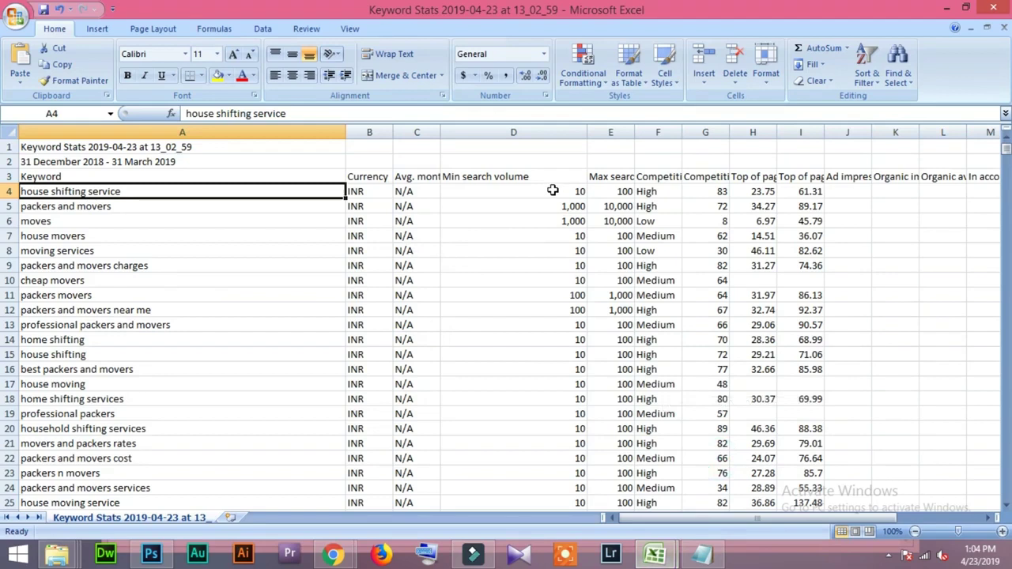
left_click(524, 191)
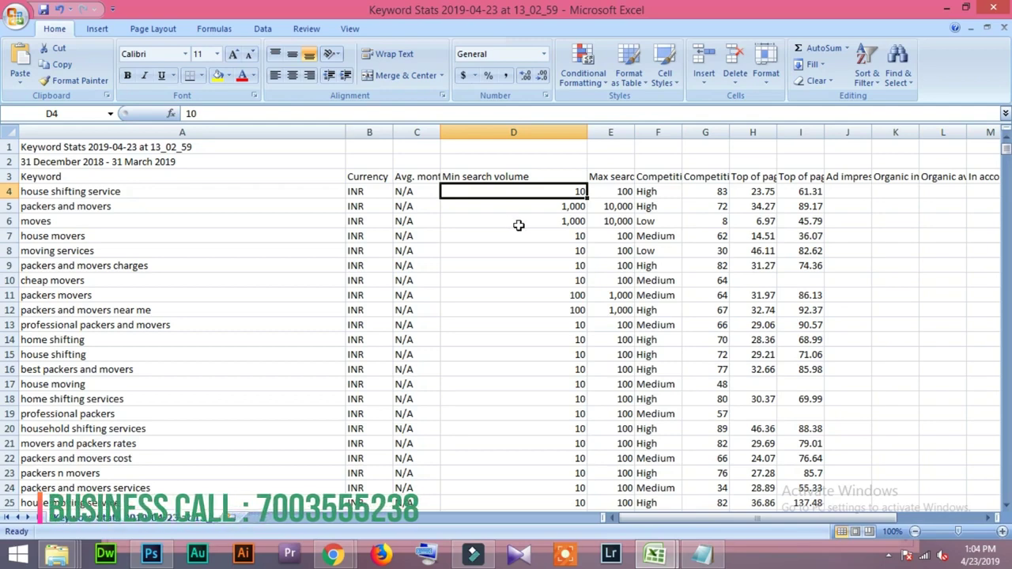
left_click(520, 194)
Copy the keyword house shifting service from cell A4 and paste it below the target location line in Notepad.
left_click(237, 194)
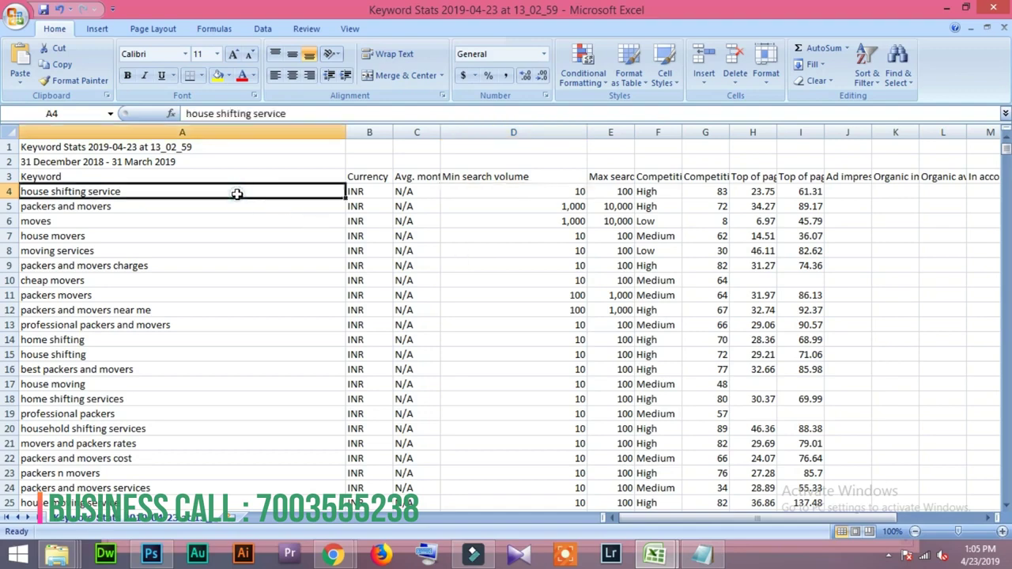
triple_click(305, 114)
key("ctrl+c")
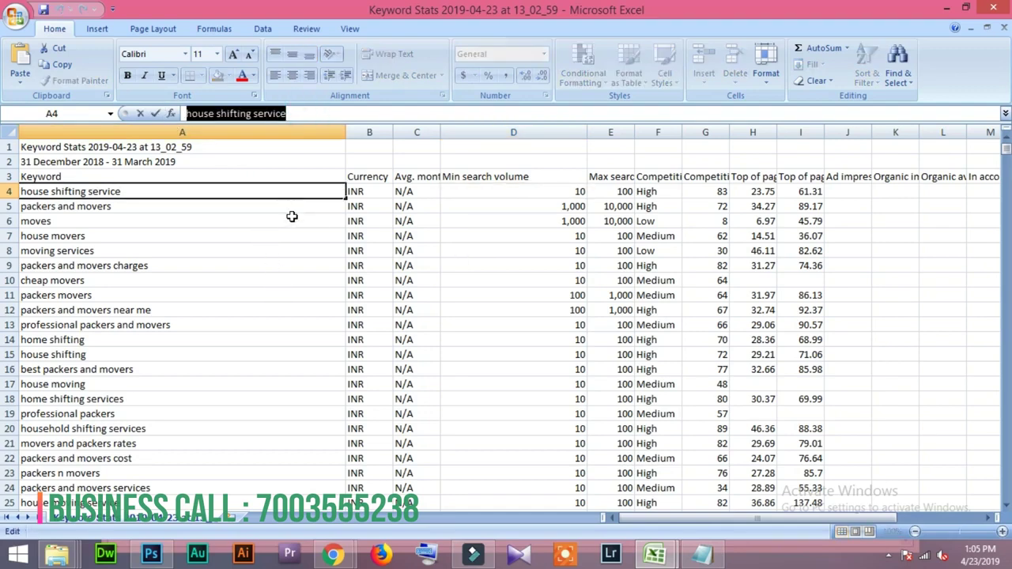
left_click(701, 554)
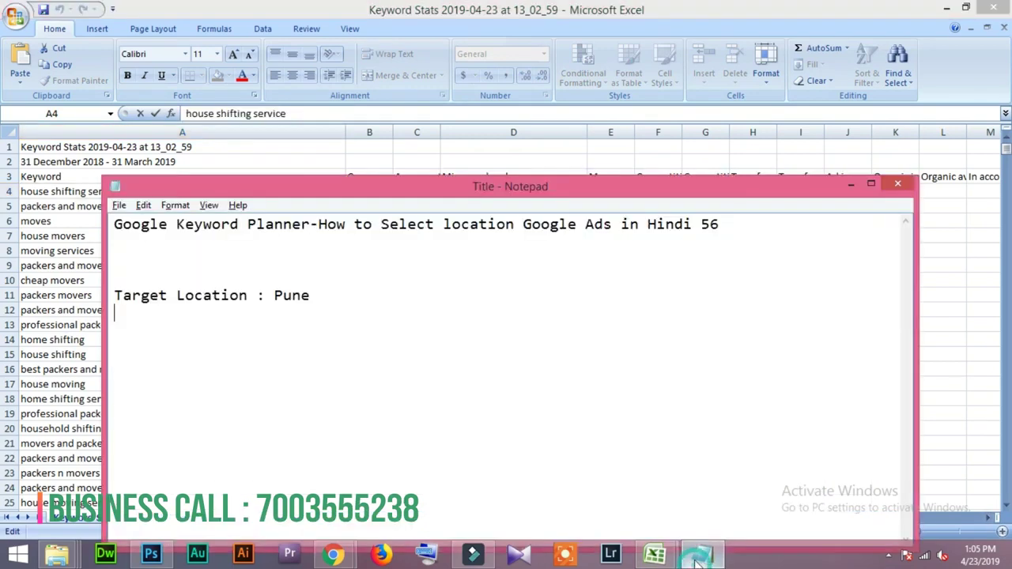
left_click(196, 405)
key("ctrl+v")
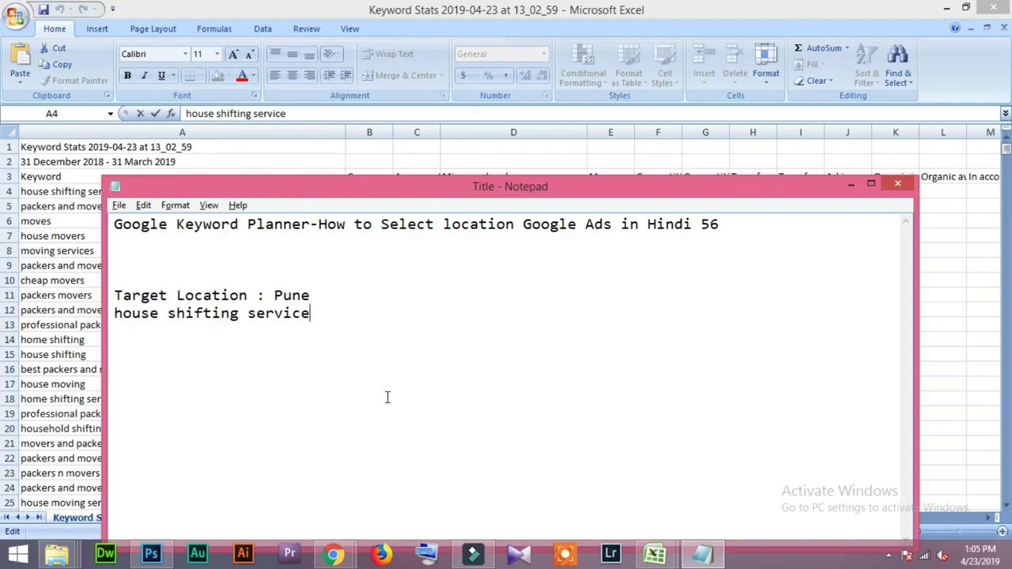
Insert three blank lines below the target location line and extend the keyword to "house shifting service in pune".
left_click(321, 294)
key("Return")
key("Return")
key("Return")
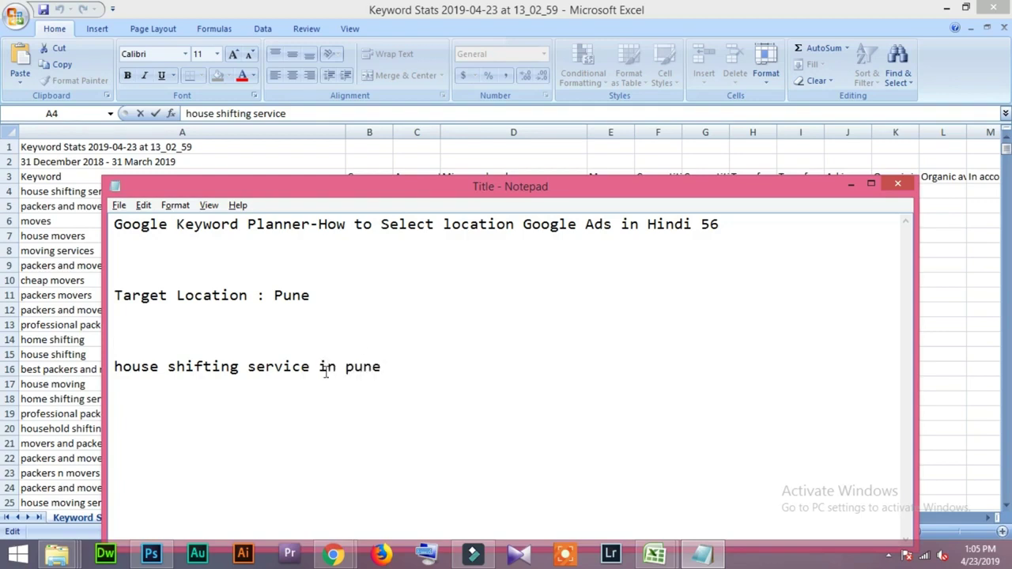
left_click_drag(405, 364, 87, 365)
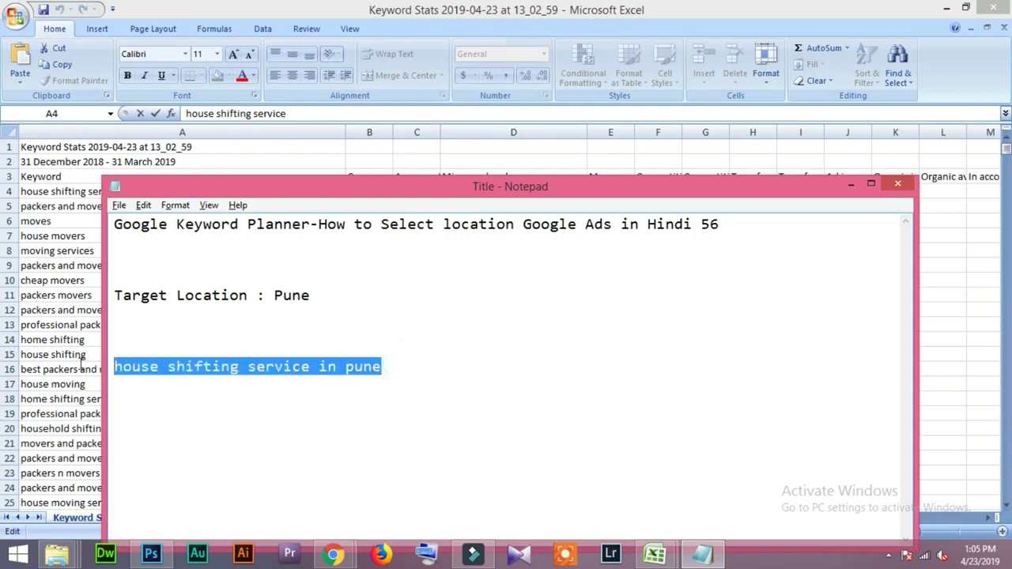
left_click(124, 367)
left_click_drag(385, 367, 114, 367)
Copy the keyword best packers and movers from cell A16 in Excel onto a new line below the first keyword in Notepad.
left_click(38, 294)
left_click(51, 298)
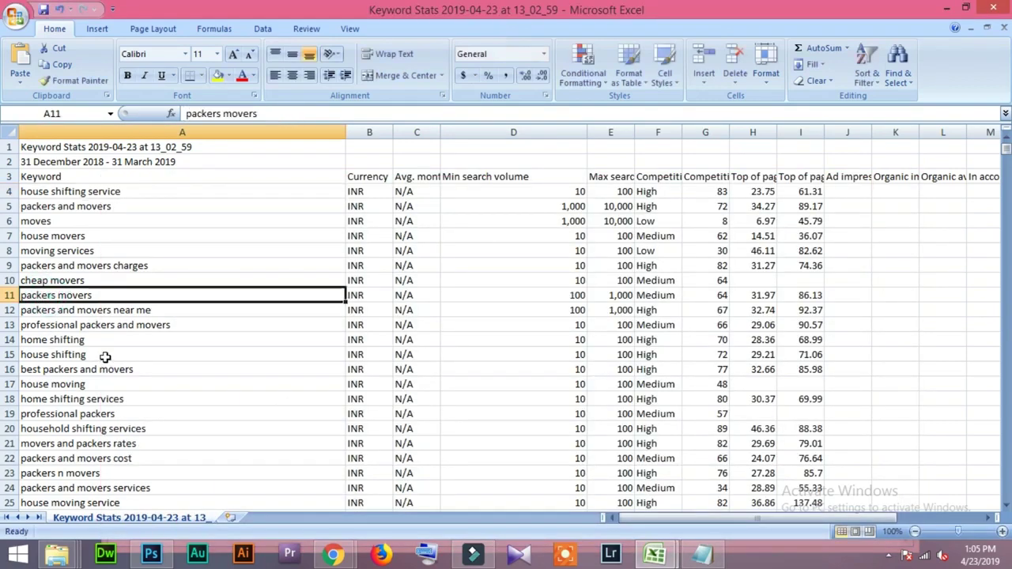
left_click(55, 311)
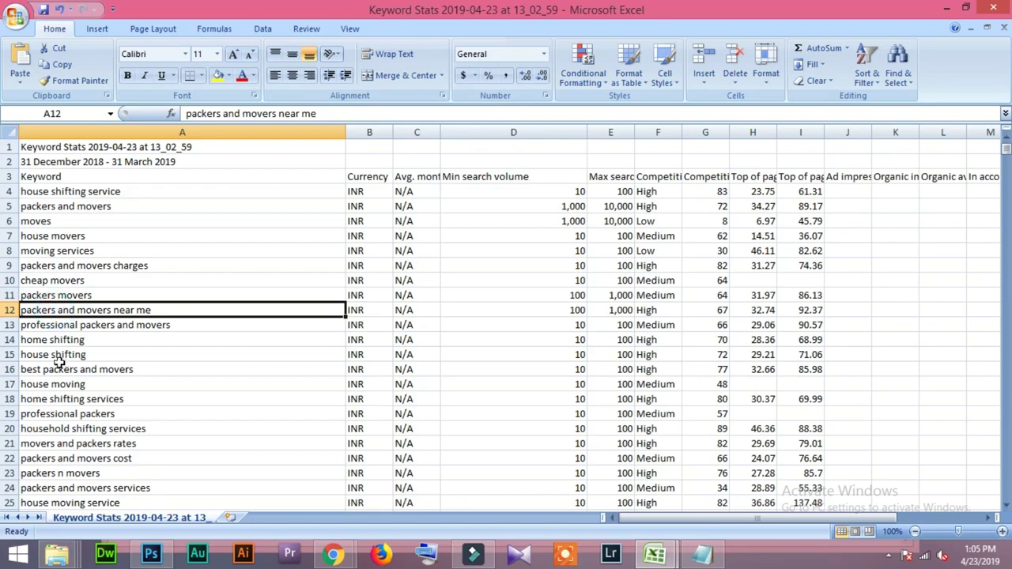
left_click(36, 342)
left_click(55, 372)
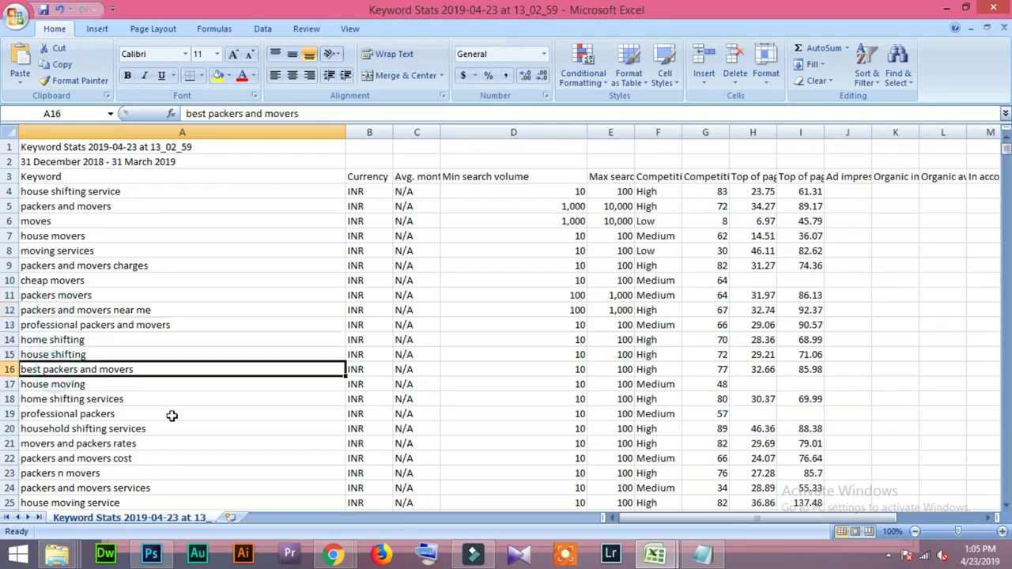
key("ctrl+c")
key("alt+Tab")
left_click(400, 368)
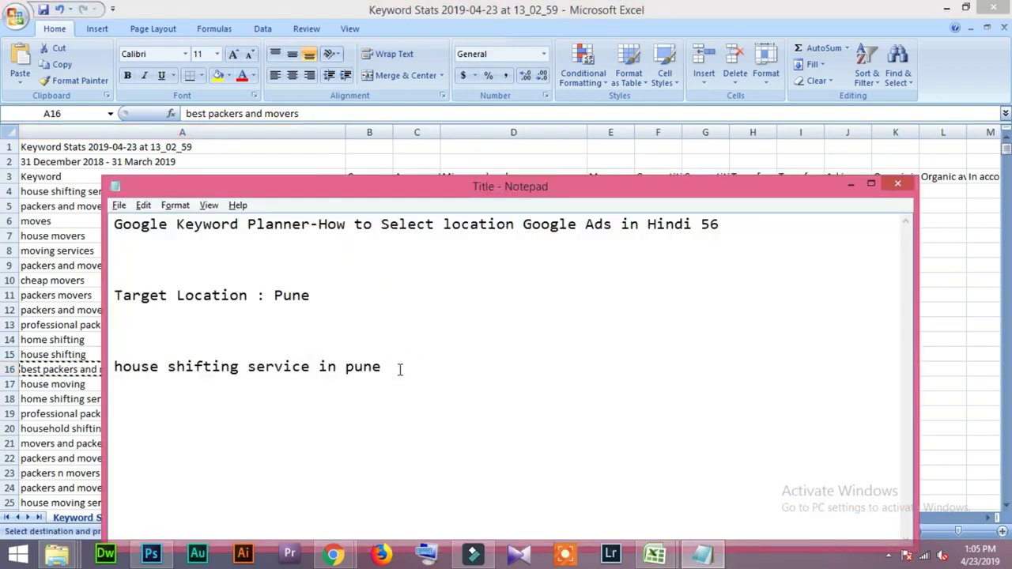
key("ctrl+v")
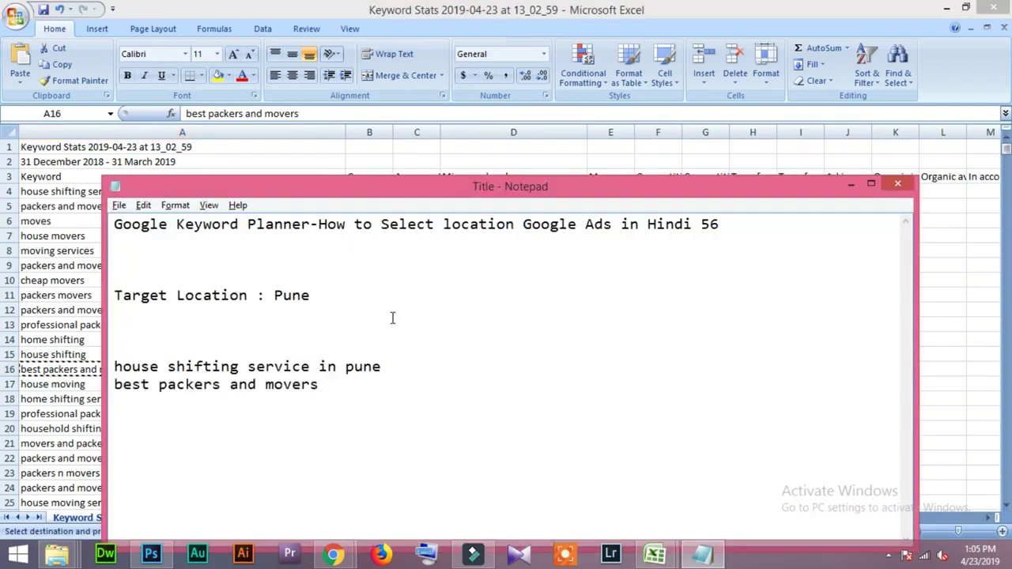
Extend the second keyword in the Notepad list to "best packers and movers pune".
left_click(333, 383)
type("p")
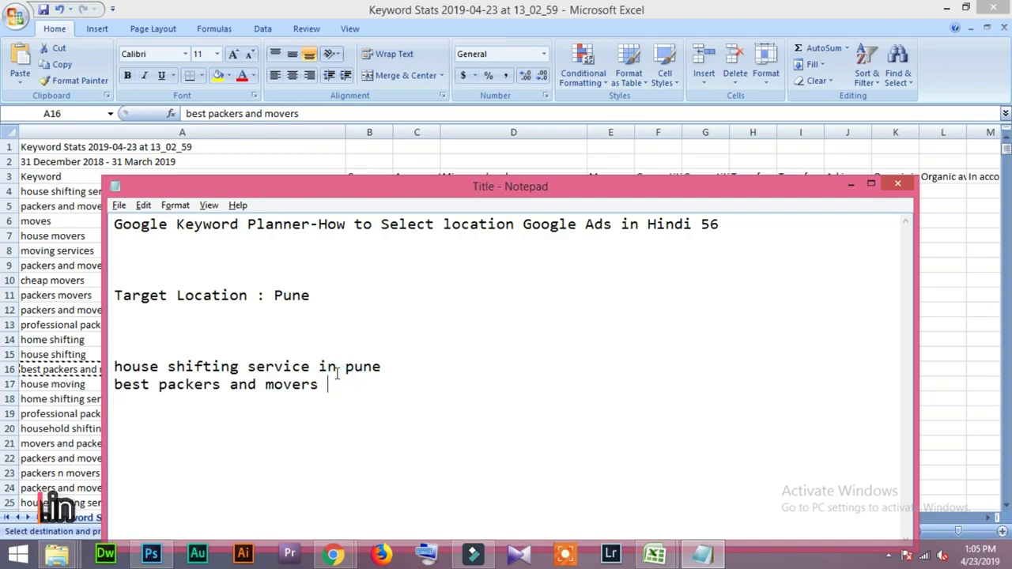
type("une")
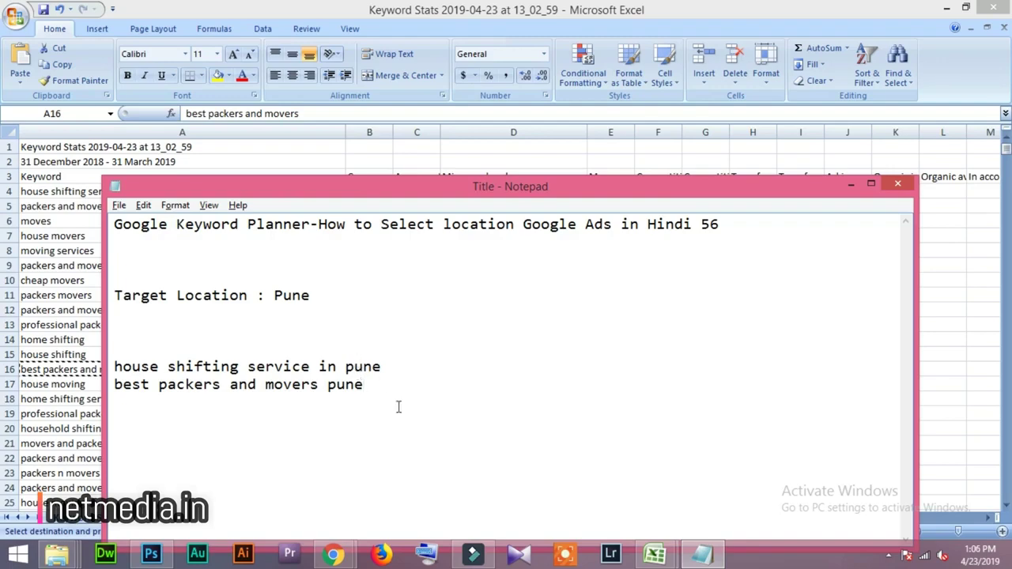
Switch to the Google Ads Keyword Planner ideas for house shifting services in Chrome.
mouse_move(333, 553)
left_click(392, 473)
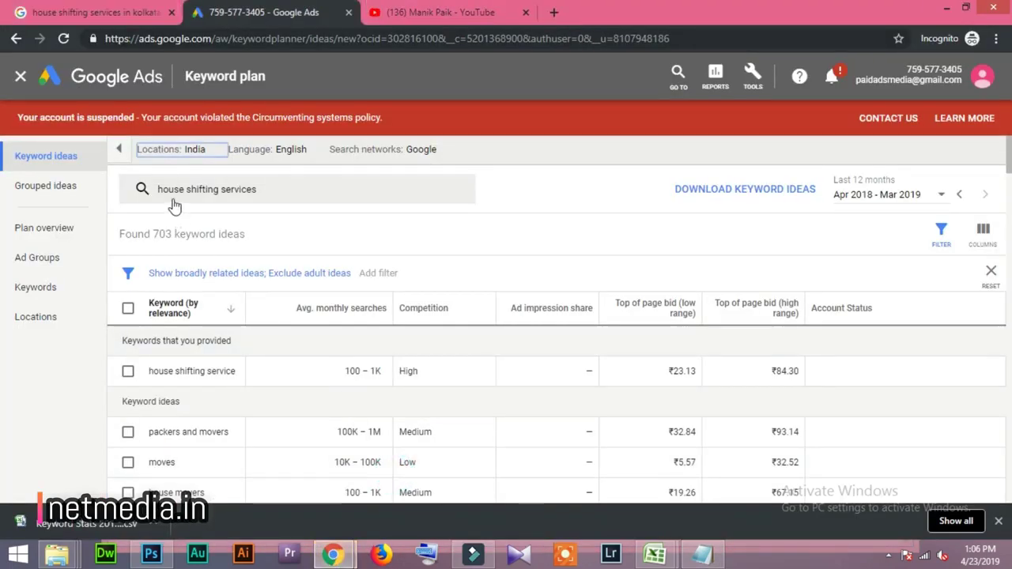
left_click(187, 149)
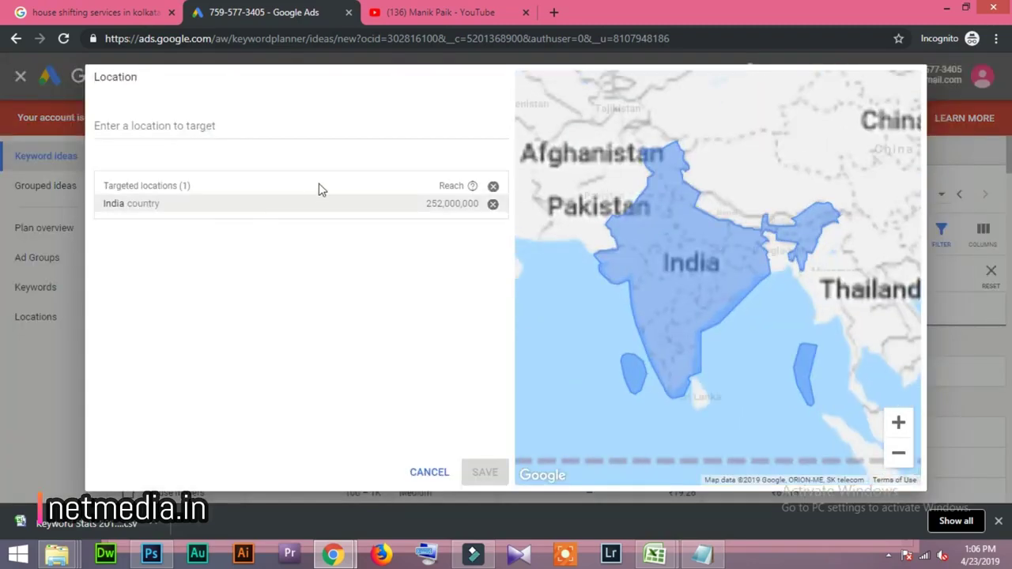
left_click(492, 205)
left_click(160, 128)
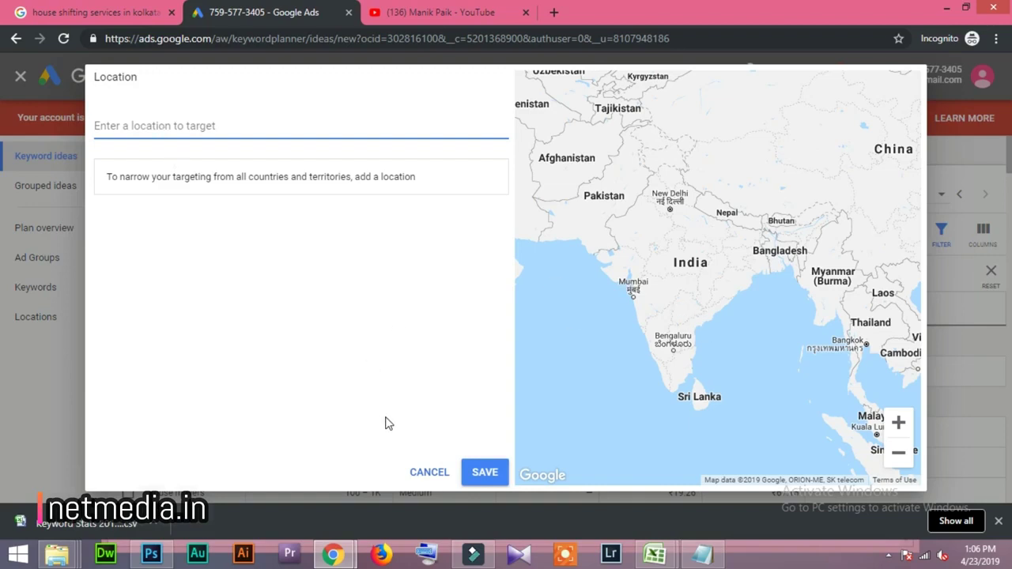
left_click(434, 475)
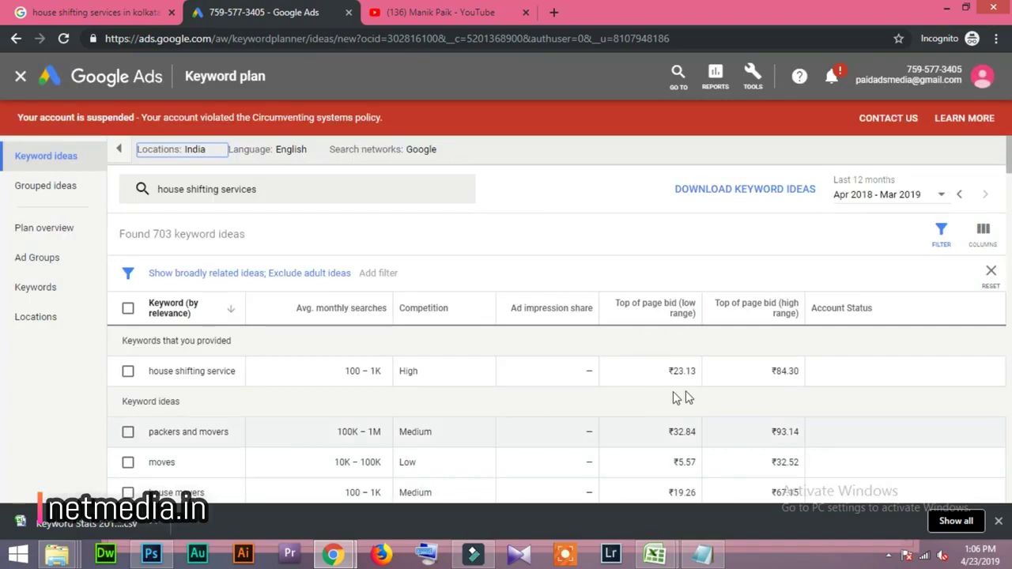
Check the low-range top of page bid for the keyword house shifting service.
left_click_drag(667, 377, 698, 377)
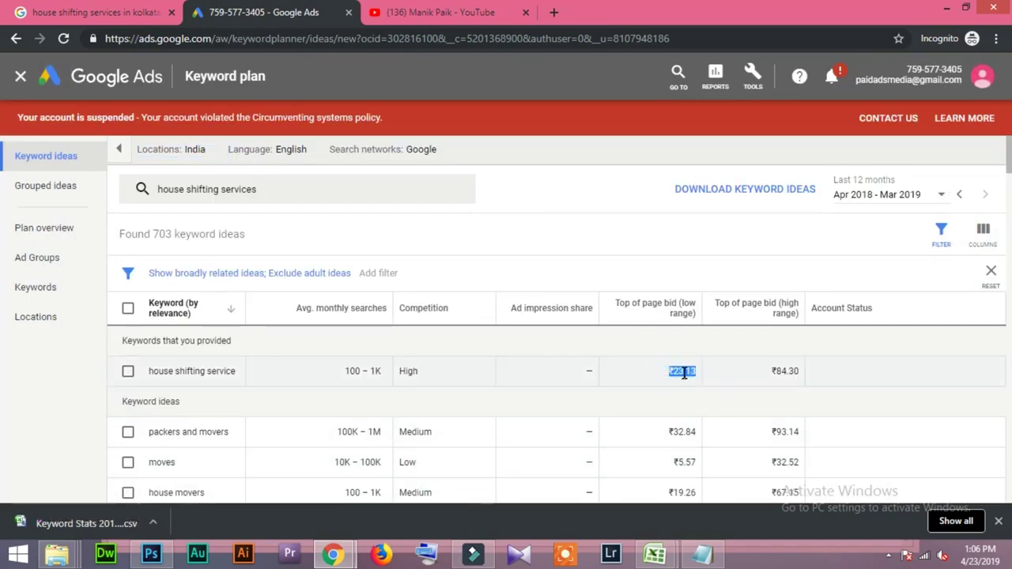